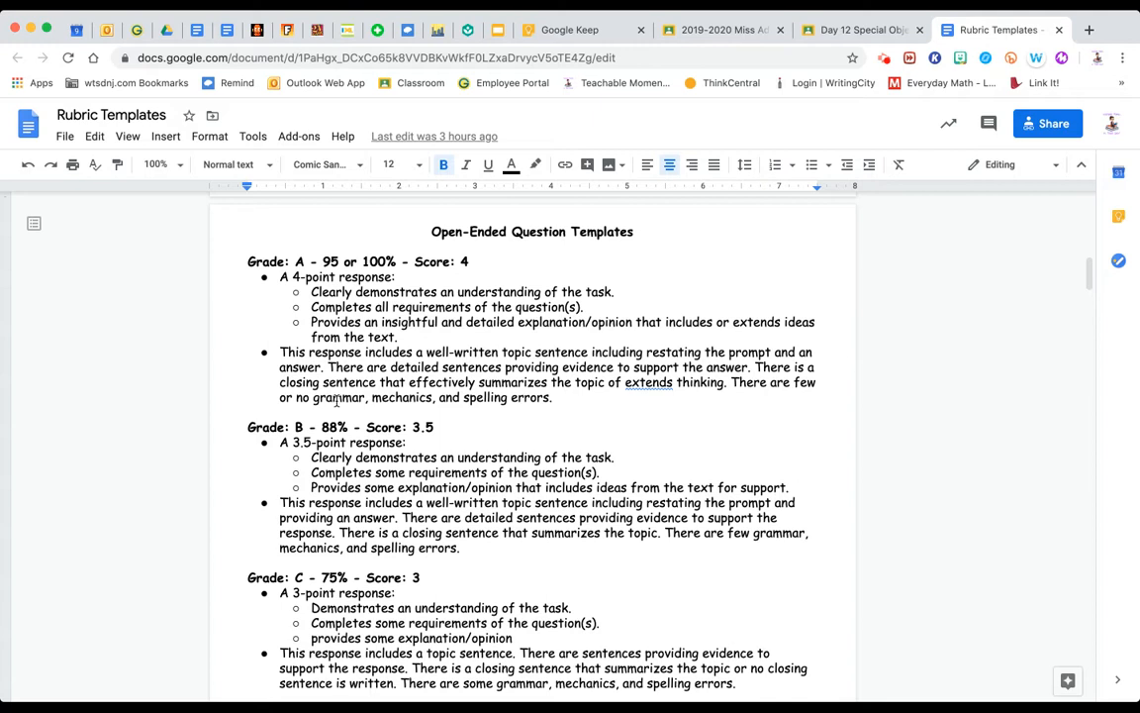
- Review the open-ended question, simple paragraph, narrative, expository, persuasive and multimedia presentation rubrics in the Rubric Templates document, returning to its beginning
{"action": "scroll", "coordinate": [448, 426], "scroll_direction": "down", "scroll_amount": 2}
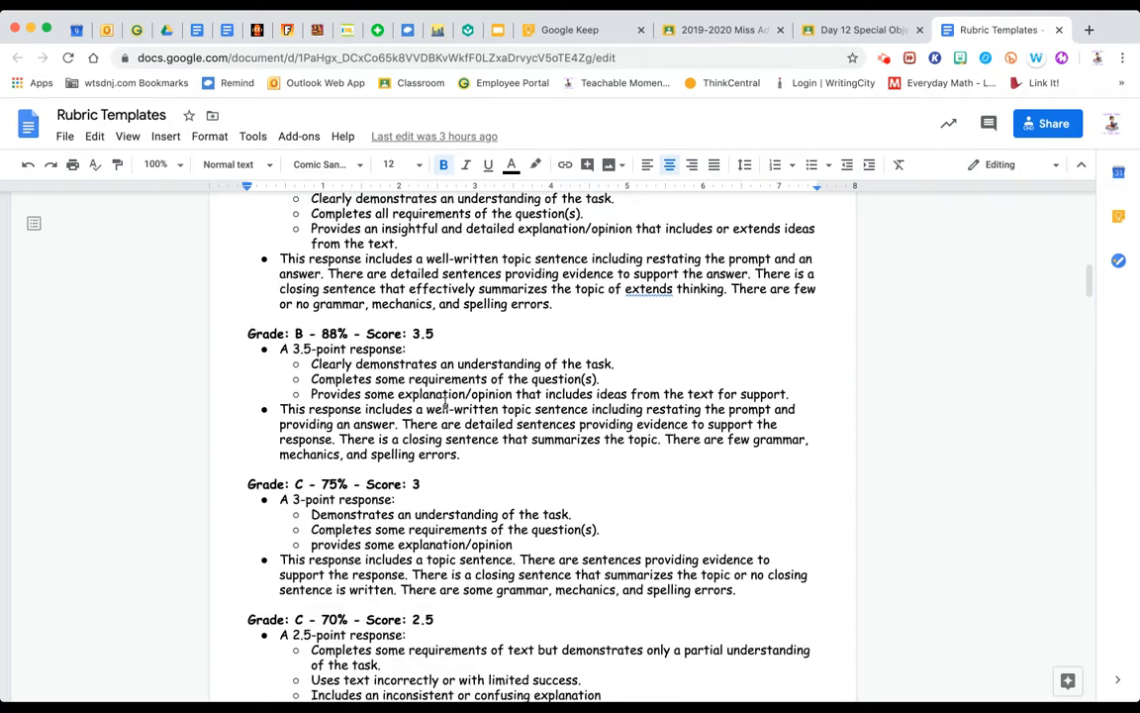
{"action": "scroll", "coordinate": [444, 403], "scroll_direction": "down", "scroll_amount": 7}
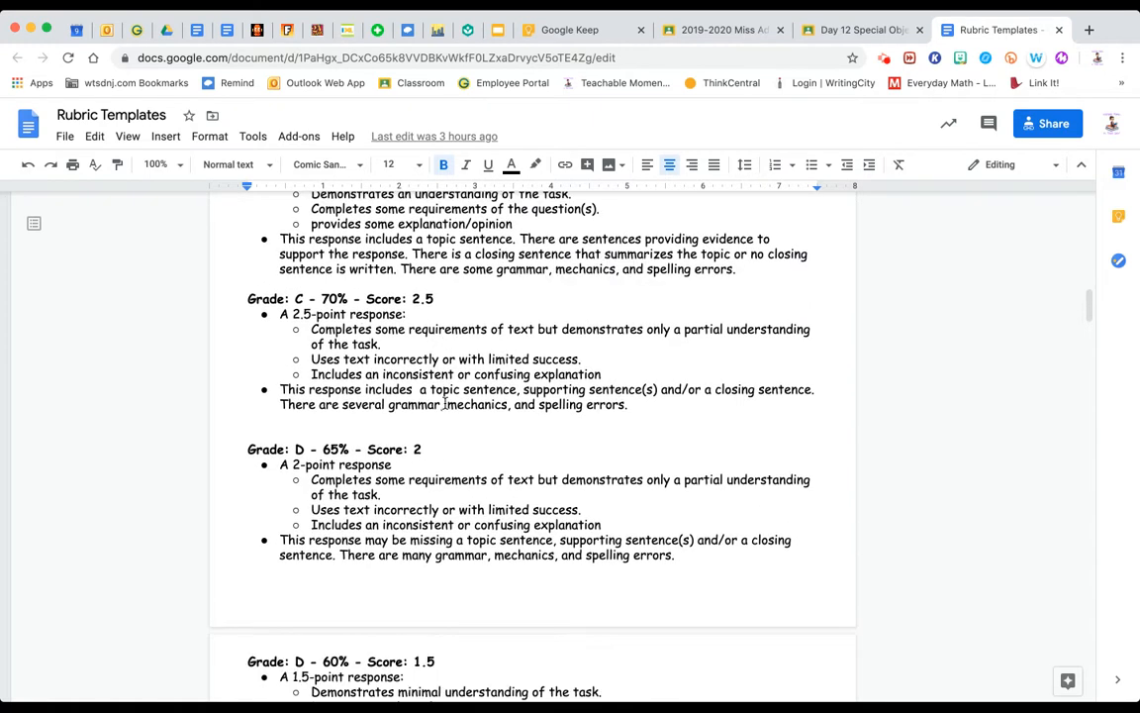
{"action": "scroll", "coordinate": [445, 403], "scroll_direction": "down", "scroll_amount": 18}
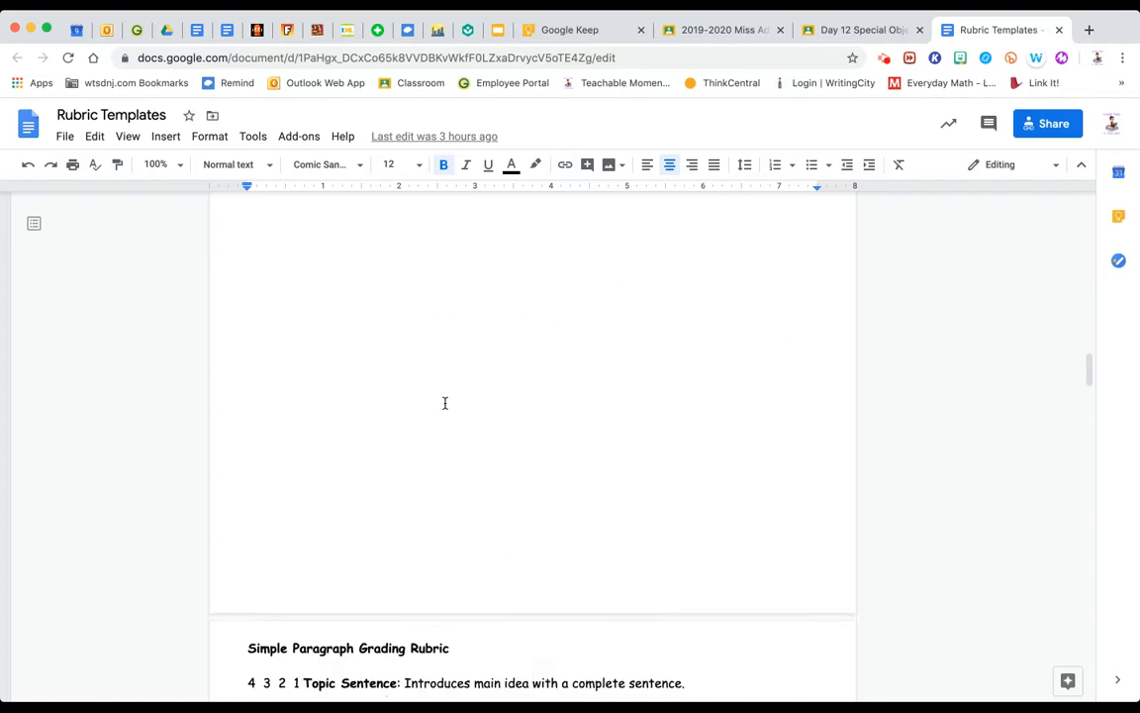
{"action": "scroll", "coordinate": [444, 403], "scroll_direction": "down", "scroll_amount": 8}
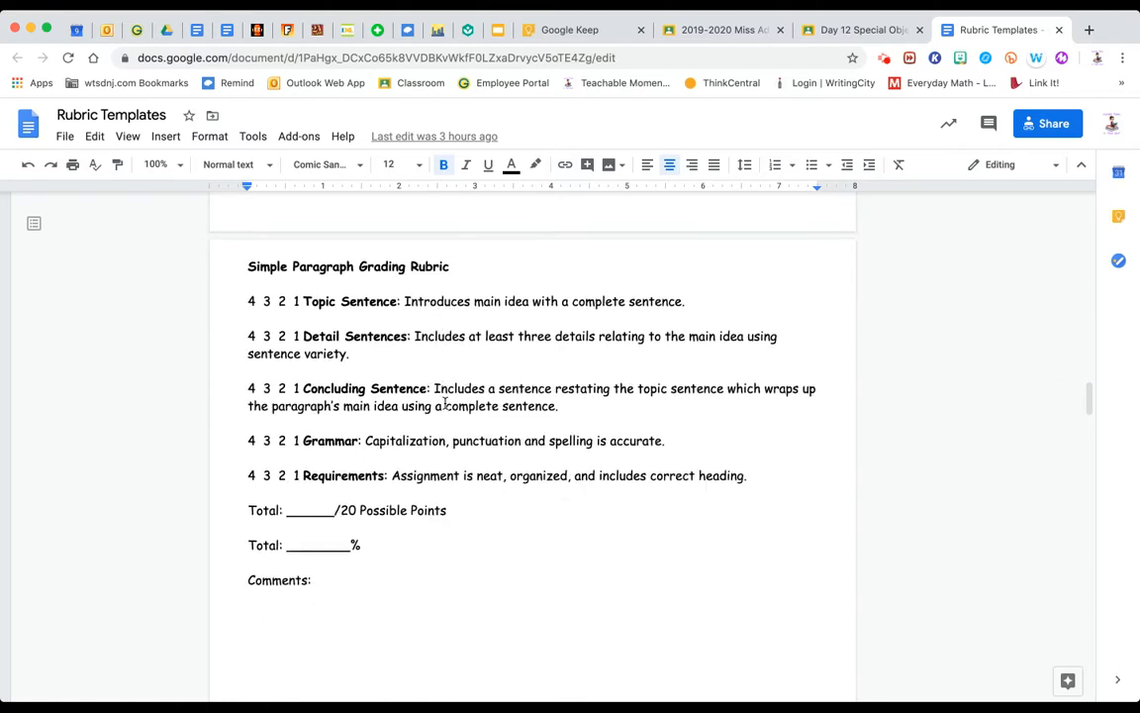
{"action": "scroll", "coordinate": [444, 402], "scroll_direction": "down", "scroll_amount": 20}
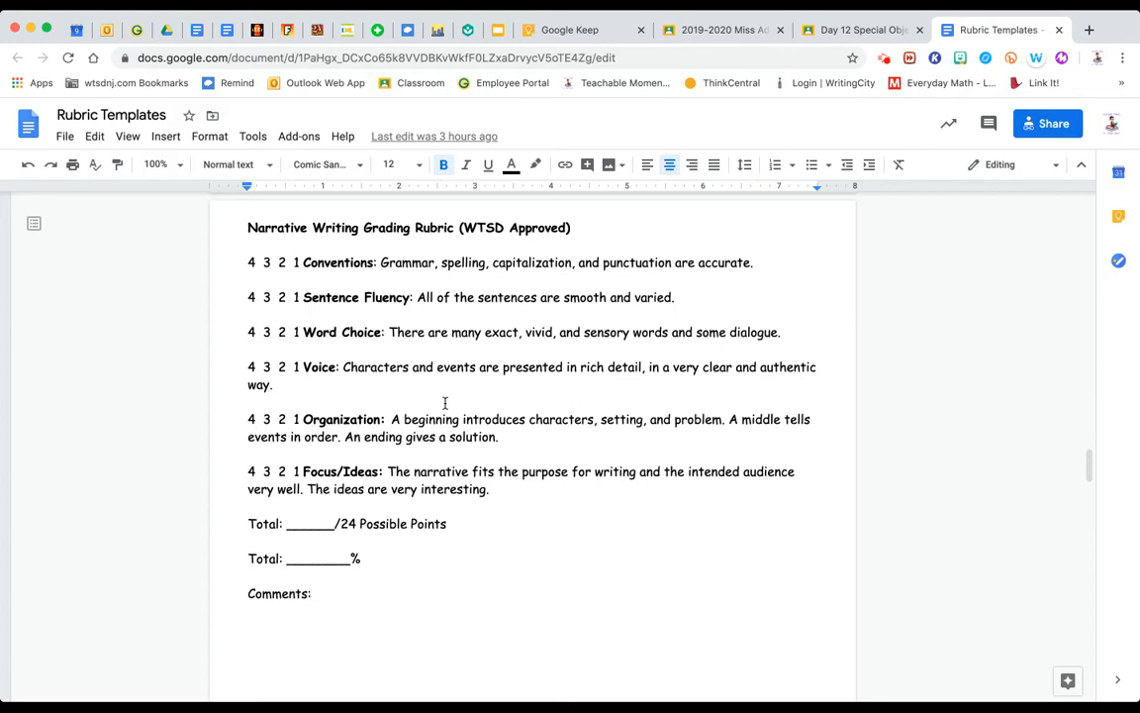
{"action": "scroll", "coordinate": [492, 415], "scroll_direction": "down", "scroll_amount": 7}
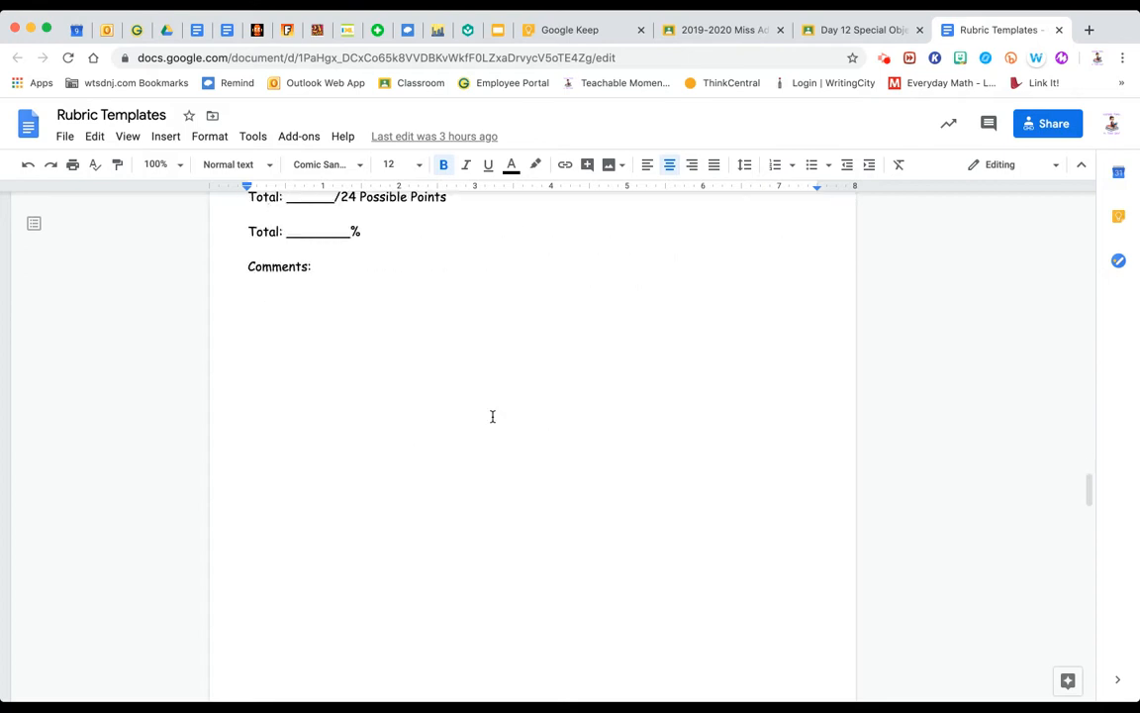
{"action": "scroll", "coordinate": [491, 416], "scroll_direction": "down", "scroll_amount": 12}
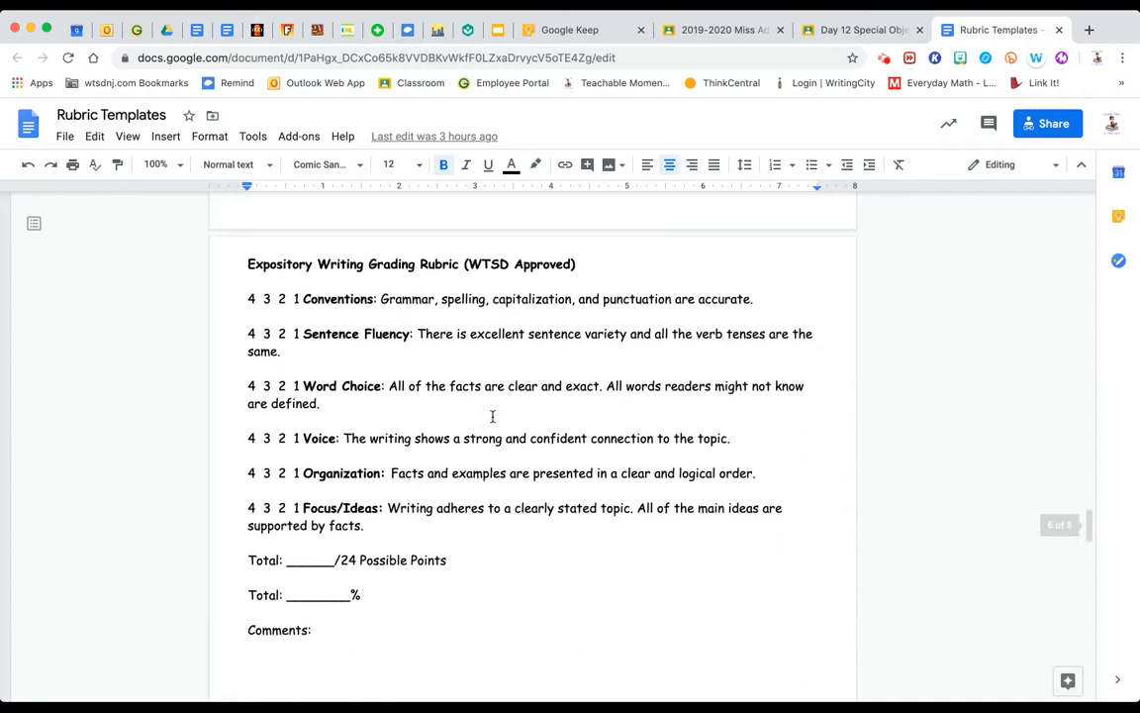
{"action": "scroll", "coordinate": [480, 473], "scroll_direction": "down", "scroll_amount": 15}
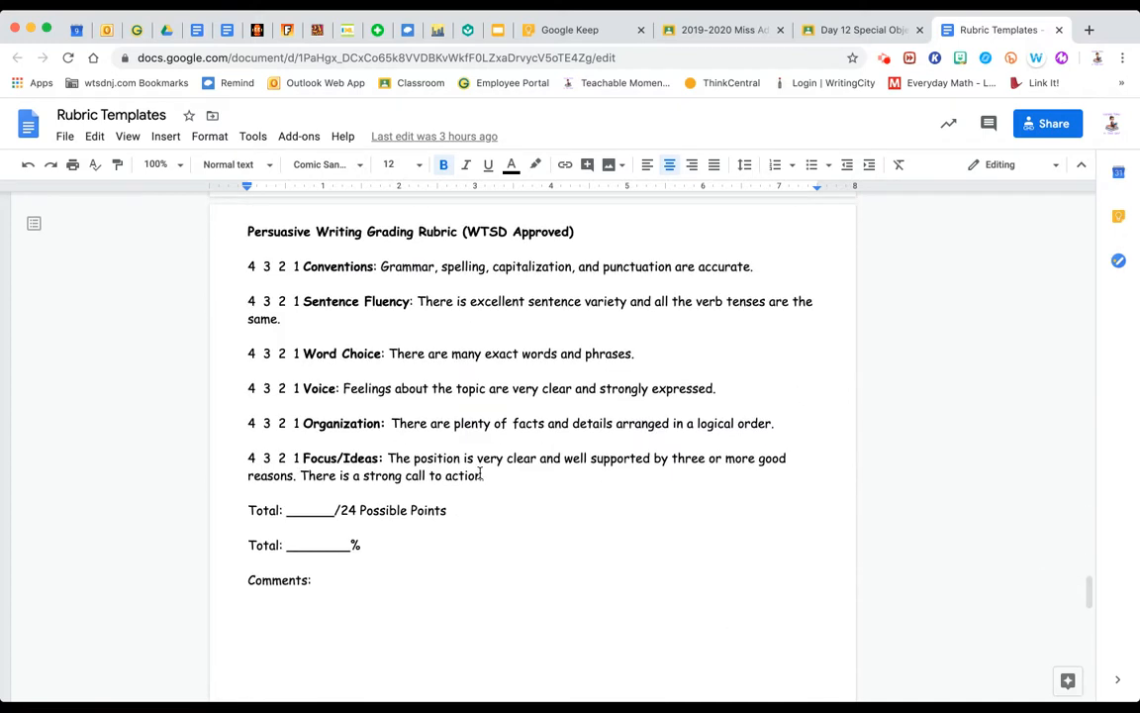
{"action": "scroll", "coordinate": [480, 473], "scroll_direction": "down", "scroll_amount": 15}
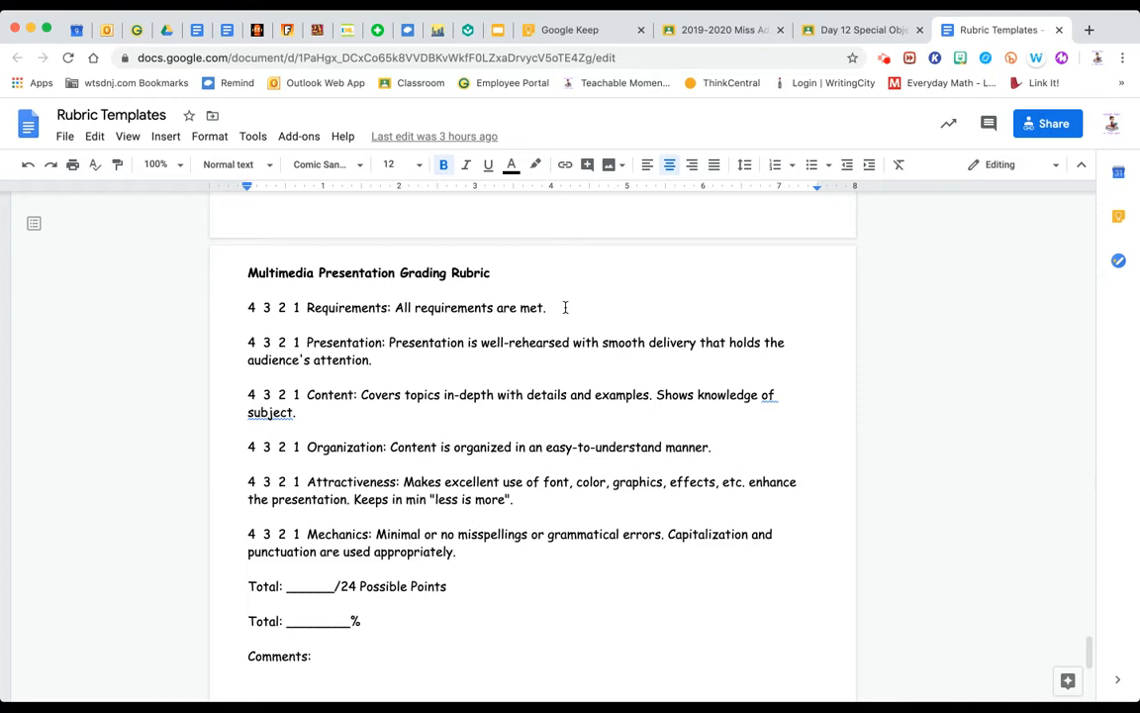
{"action": "scroll", "coordinate": [565, 306], "scroll_direction": "up", "scroll_amount": 10}
{"action": "scroll", "coordinate": [566, 314], "scroll_direction": "up", "scroll_amount": 20}
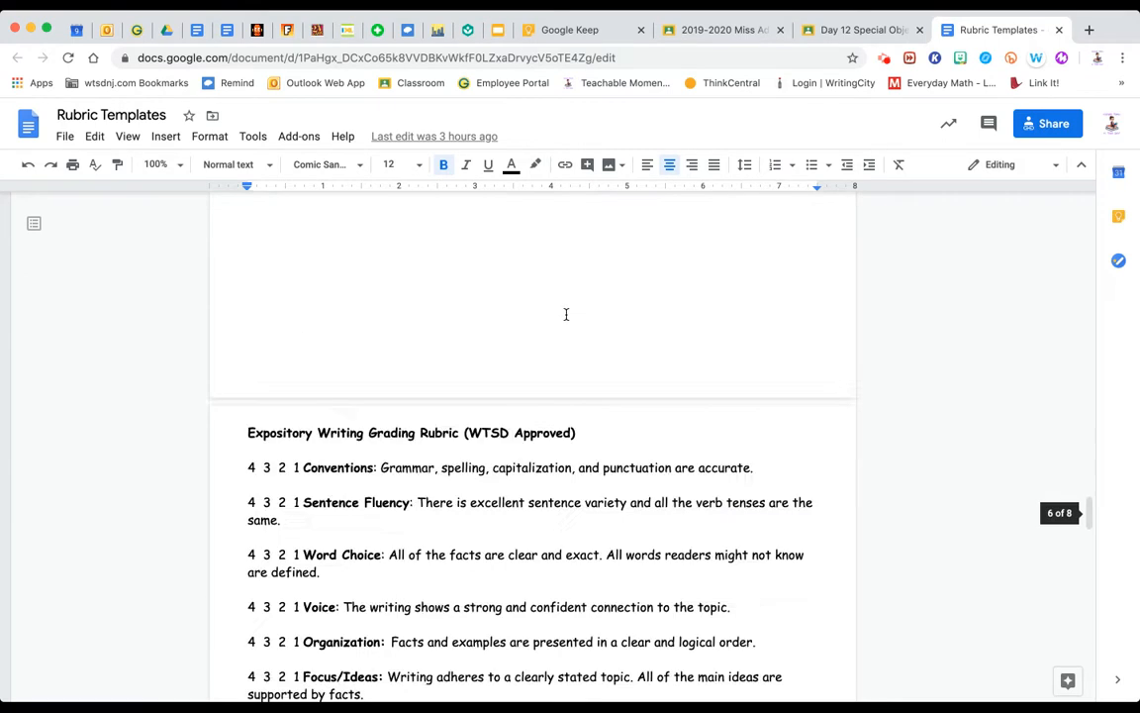
{"action": "scroll", "coordinate": [566, 322], "scroll_direction": "up", "scroll_amount": 20}
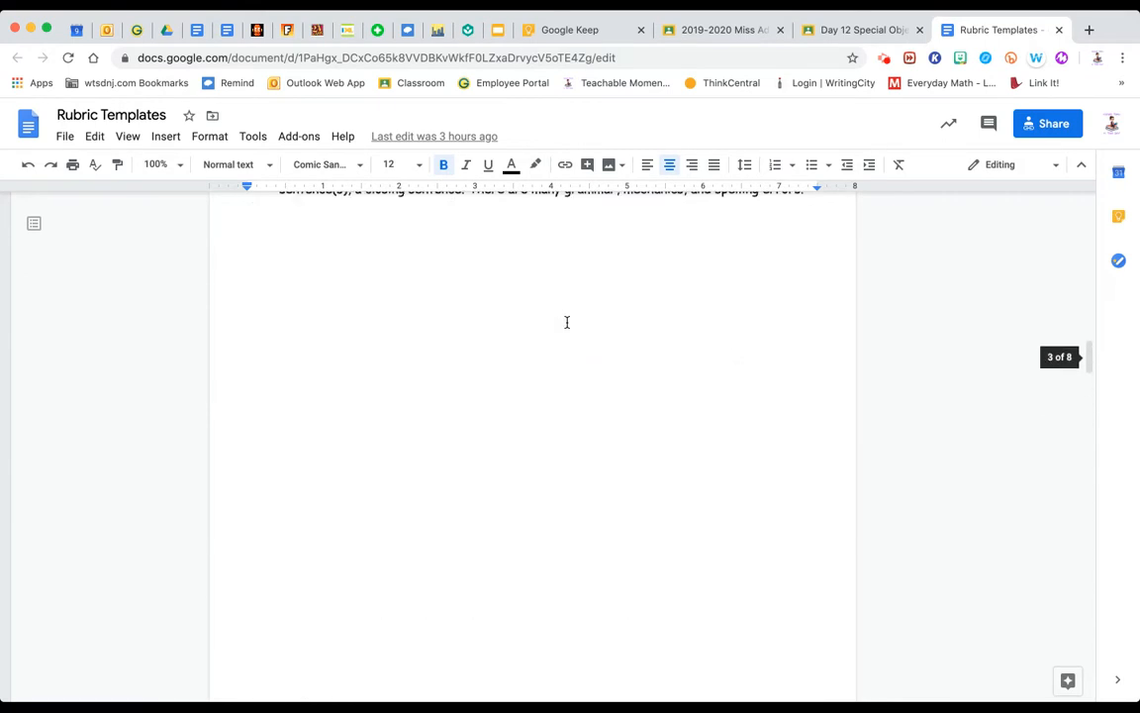
{"action": "scroll", "coordinate": [569, 341], "scroll_direction": "up", "scroll_amount": 15}
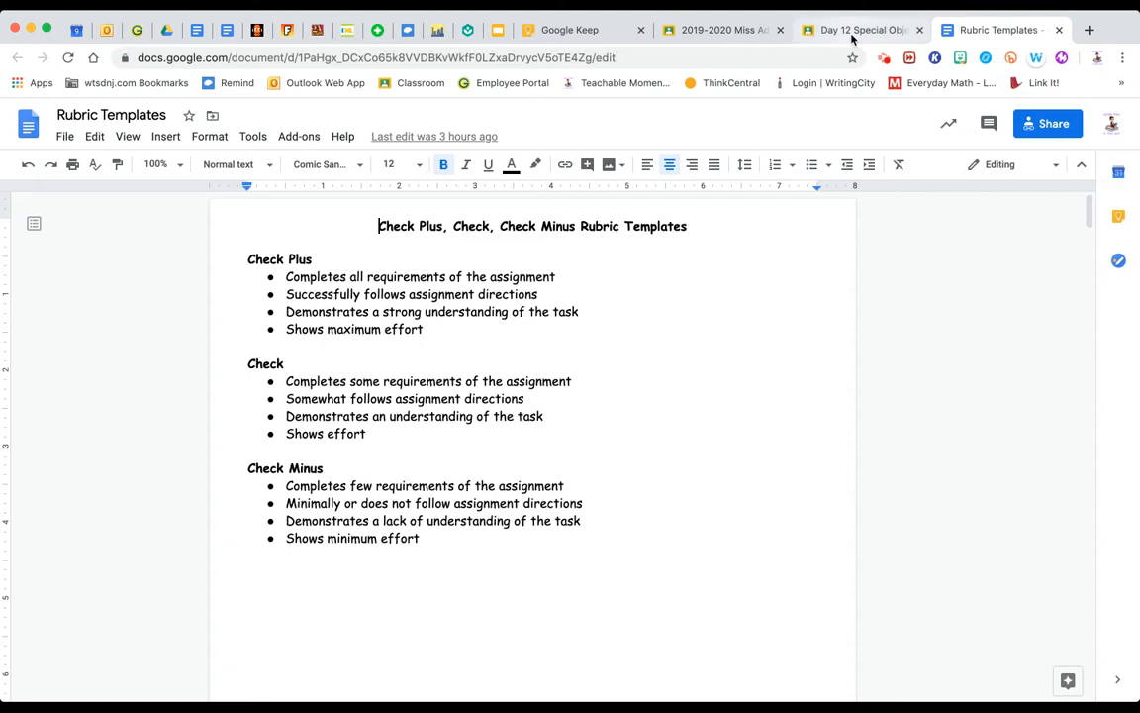
- Switch to Google Keep, look over the pinned rubric notes and start a new note
{"action": "left_click", "coordinate": [581, 31]}
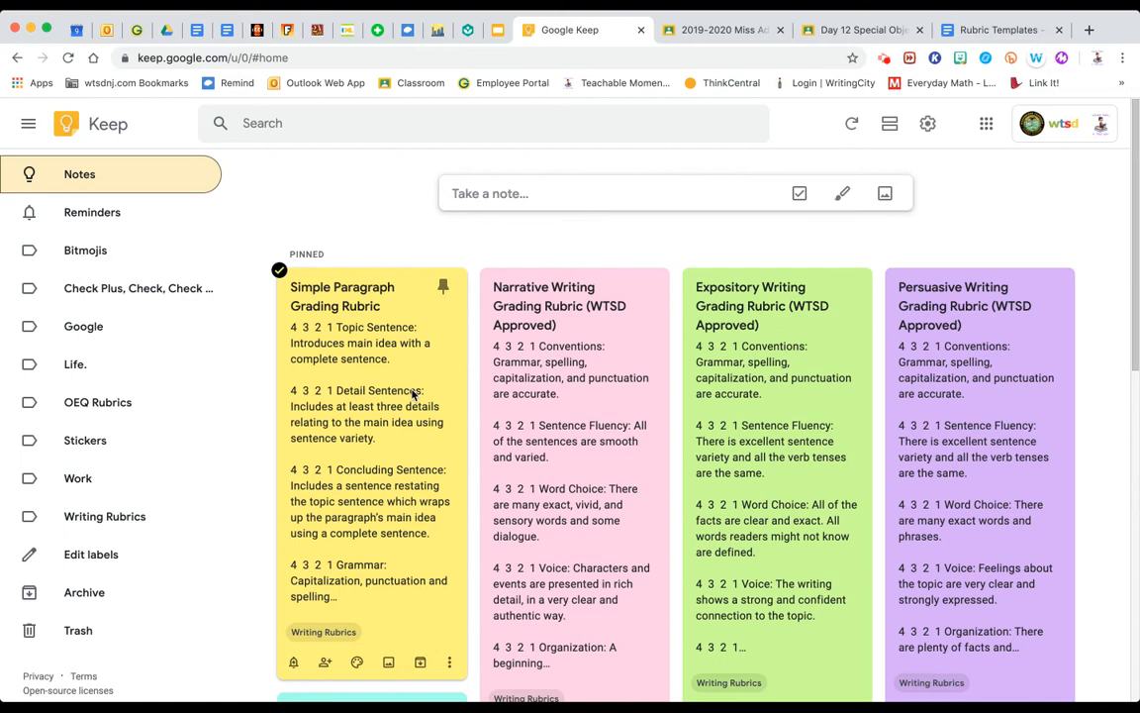
{"action": "scroll", "coordinate": [413, 394], "scroll_direction": "down", "scroll_amount": 1}
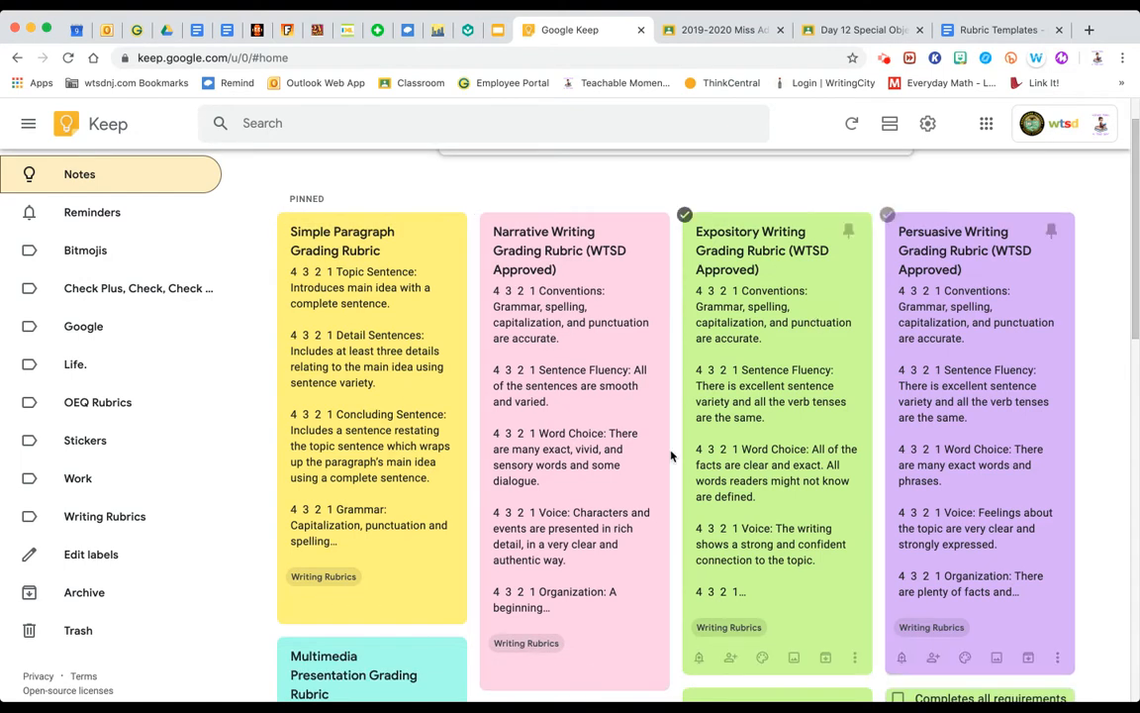
{"action": "scroll", "coordinate": [663, 457], "scroll_direction": "down", "scroll_amount": 5}
{"action": "left_click", "coordinate": [645, 481]}
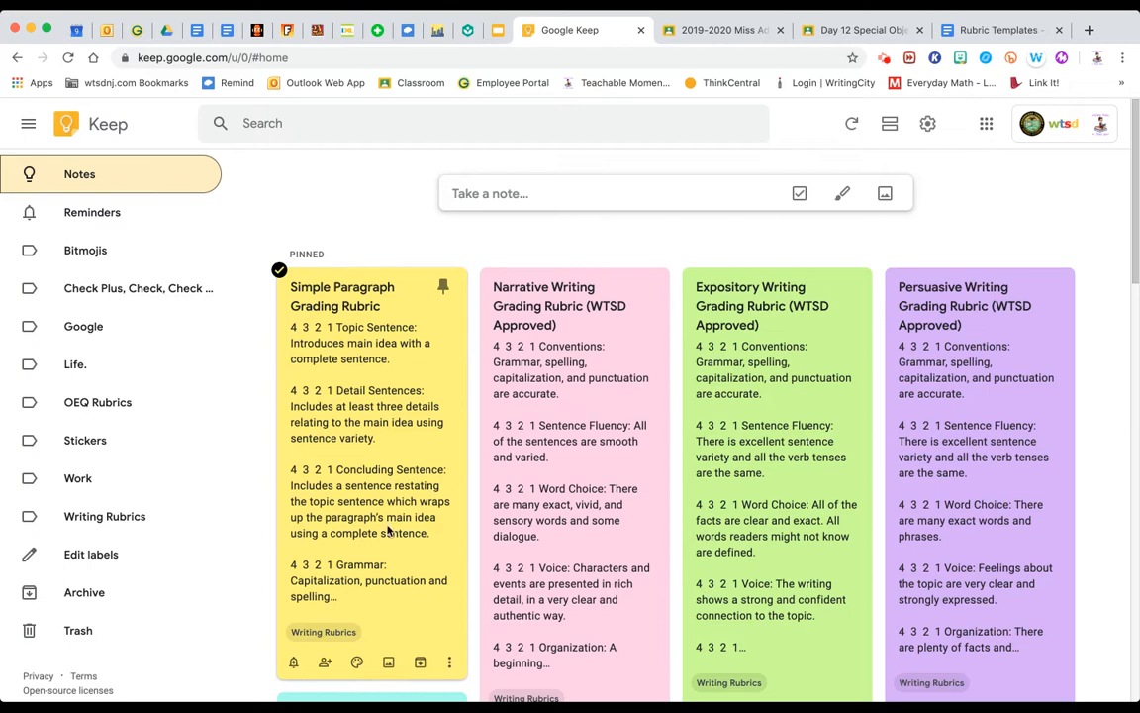
{"action": "left_click", "coordinate": [542, 194]}
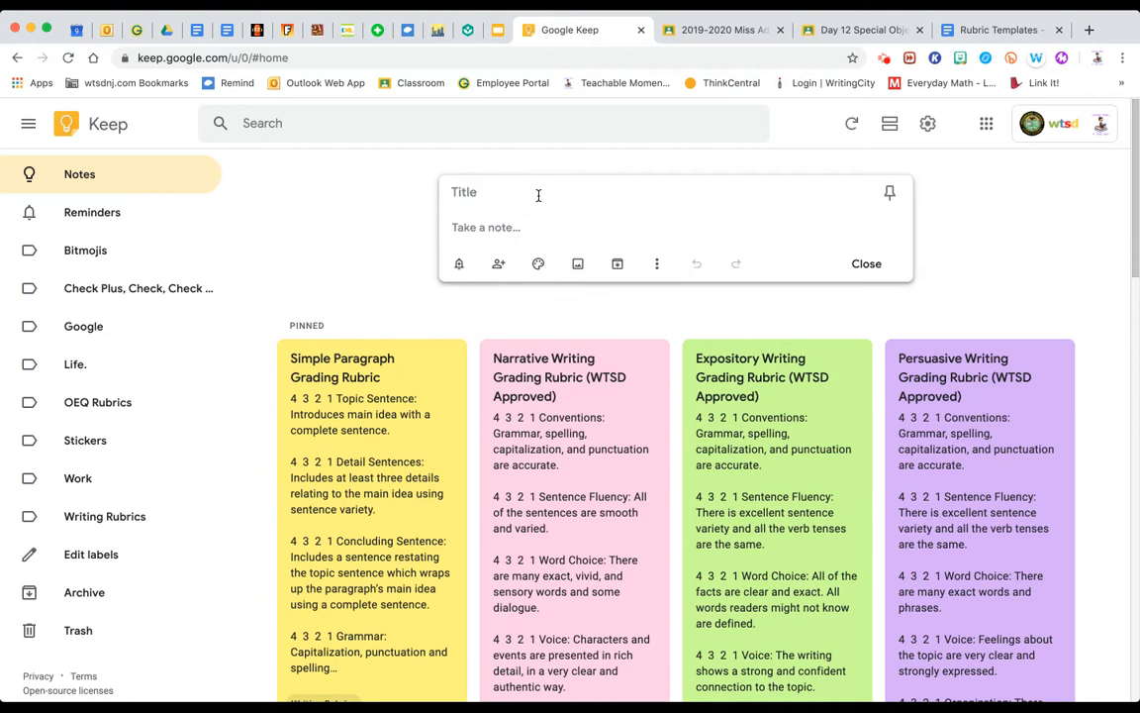
- Copy the entire Narrative Writing Grading Rubric (WTSD Approved), from its heading through Comments, from the Rubric Templates document
{"action": "left_click", "coordinate": [994, 30]}
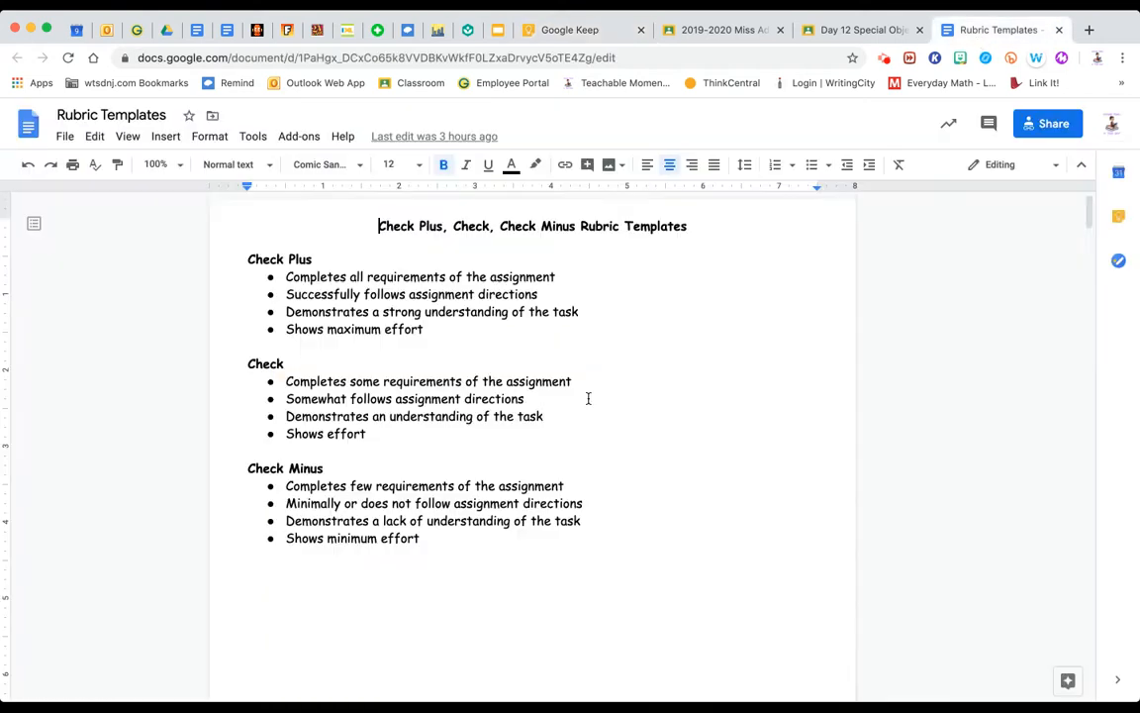
{"action": "scroll", "coordinate": [588, 400], "scroll_direction": "down", "scroll_amount": 20}
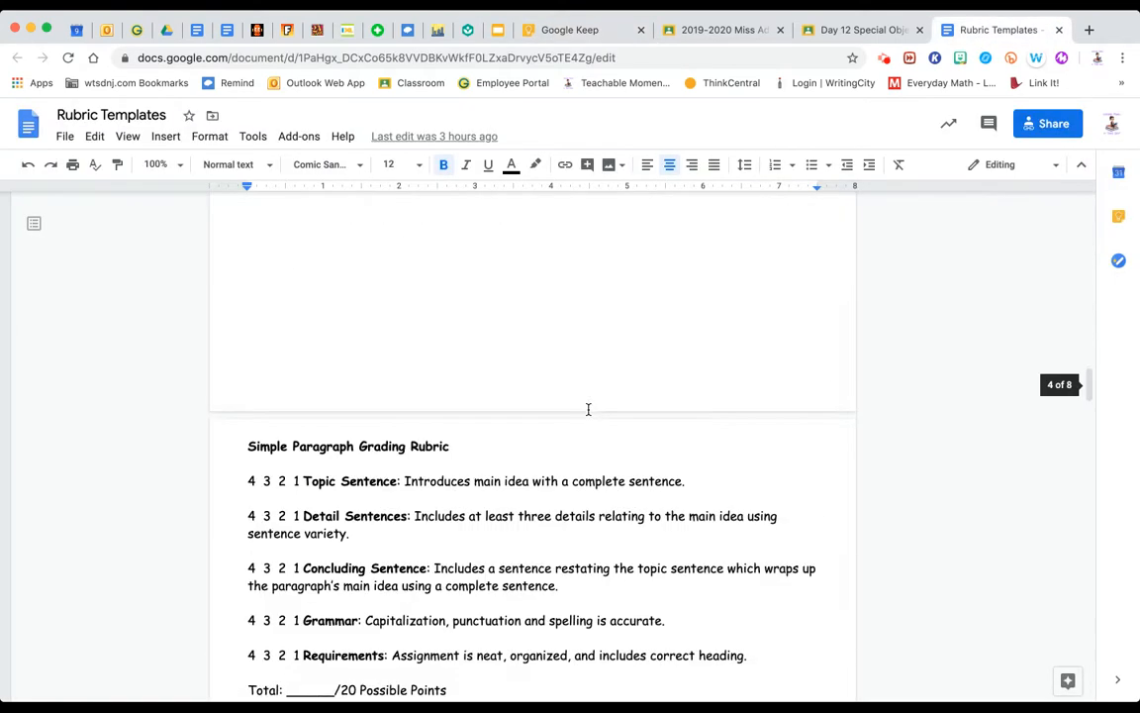
{"action": "scroll", "coordinate": [587, 408], "scroll_direction": "down", "scroll_amount": 15}
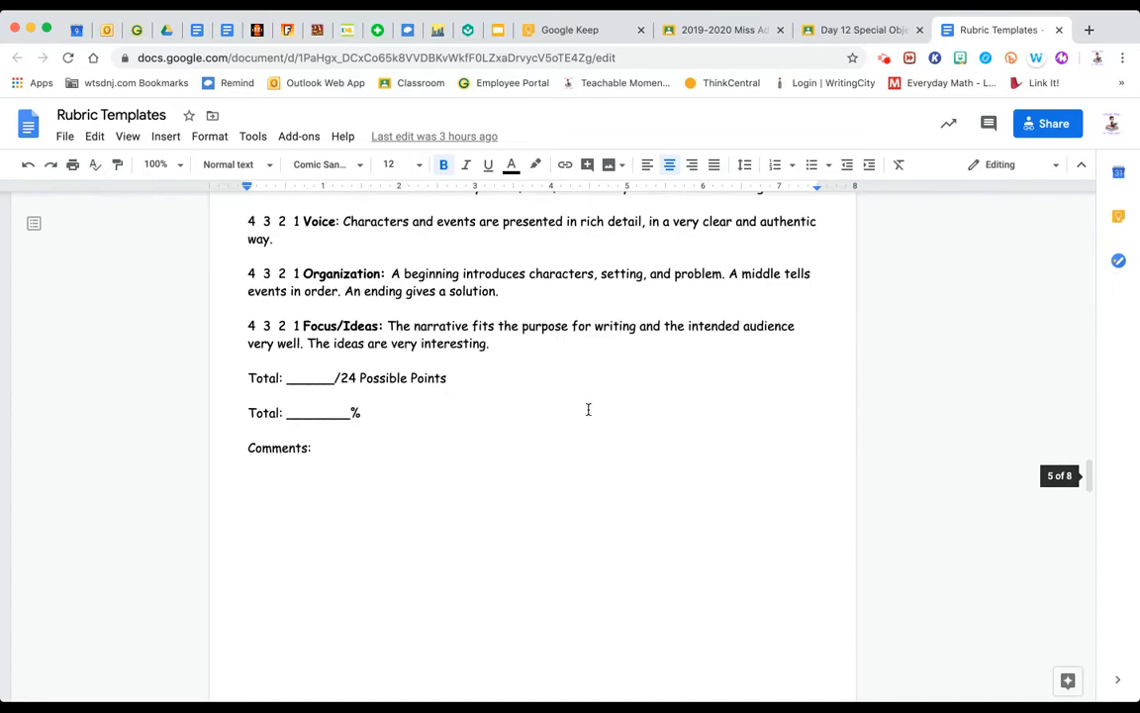
{"action": "scroll", "coordinate": [588, 409], "scroll_direction": "up", "scroll_amount": 3}
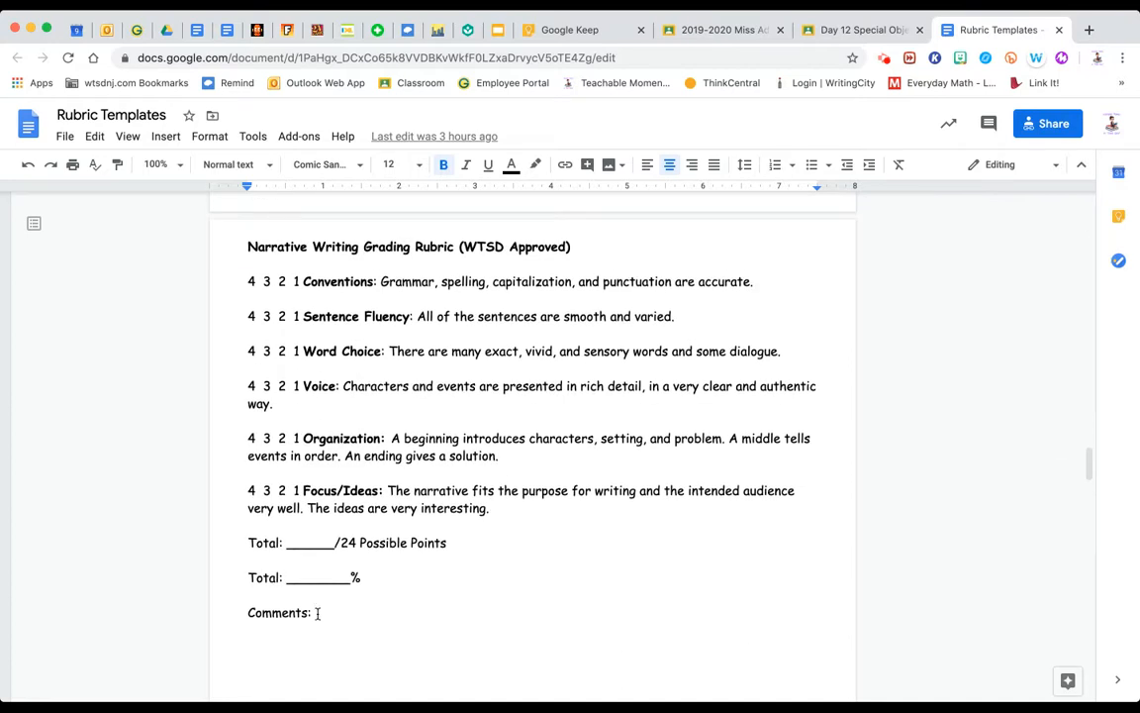
{"action": "left_click_drag", "start_coordinate": [317, 613], "coordinate": [248, 252]}
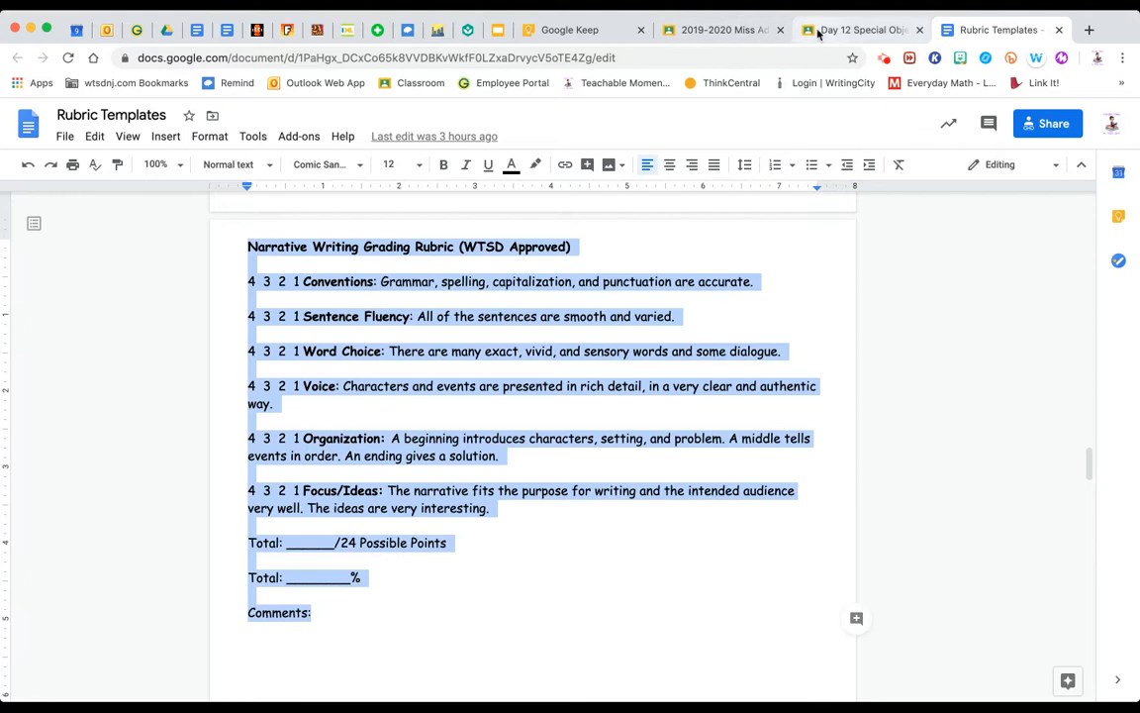
- Title the new Google Keep note "Narrative Writing Rubric" and paste the copied rubric as its body
{"action": "left_click", "coordinate": [592, 34]}
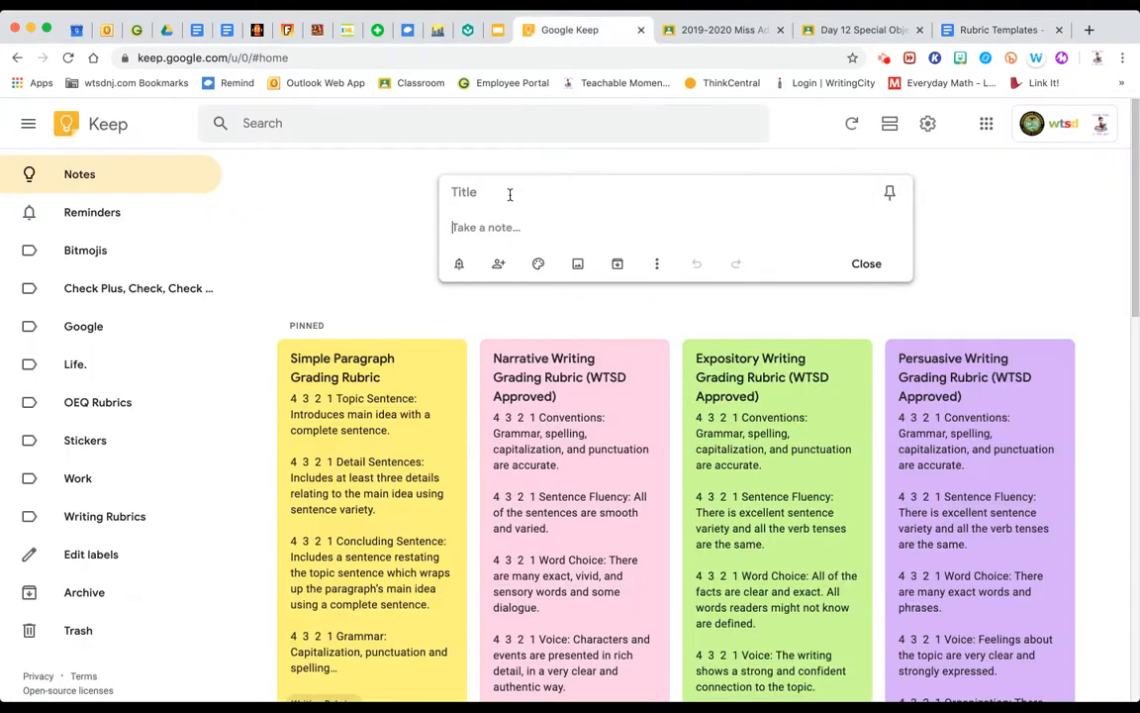
{"action": "type", "text": "Narrative"}
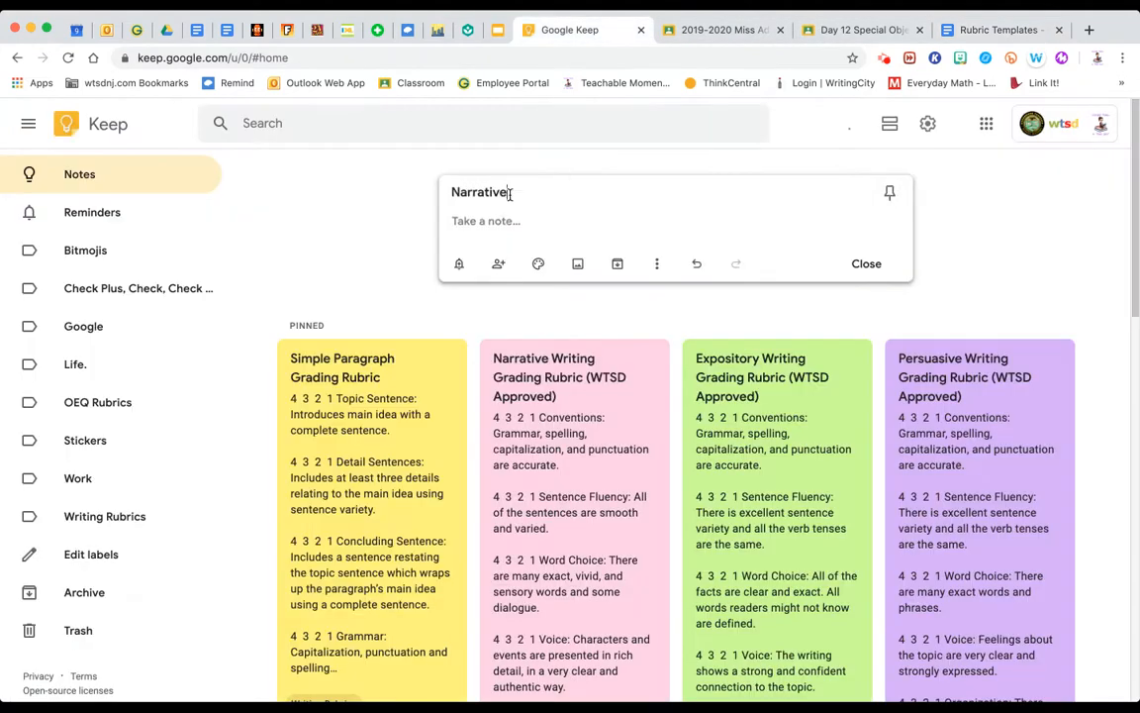
{"action": "type", "text": " Writing Rubric"}
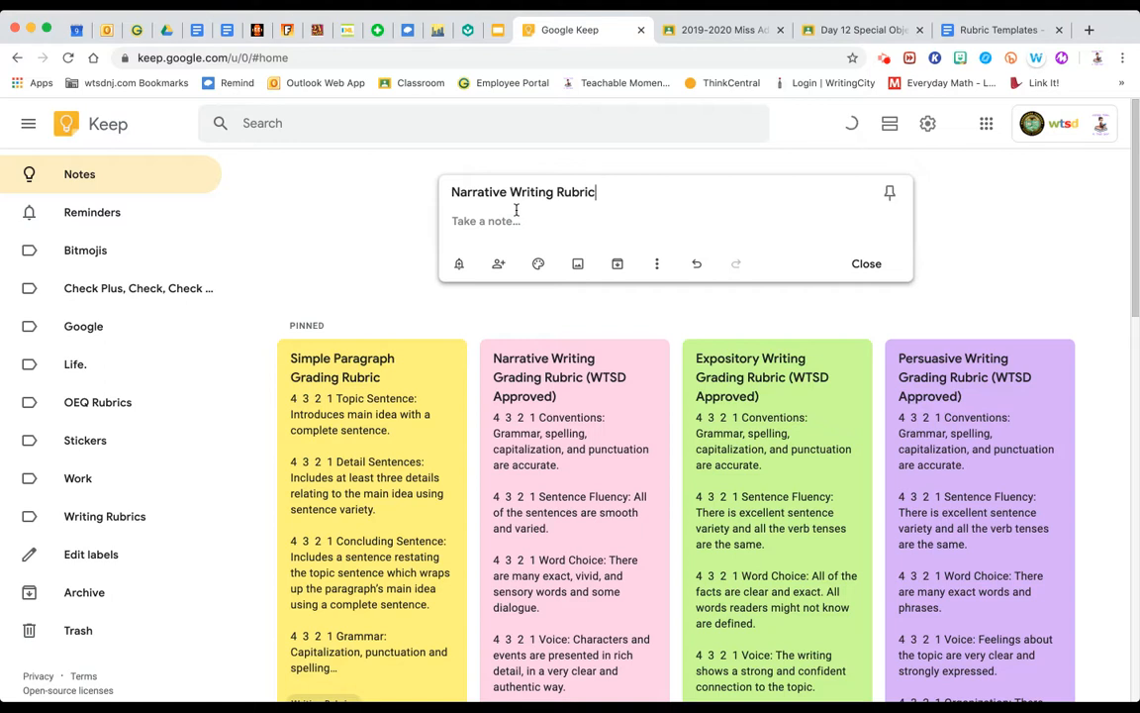
{"action": "key", "text": "Return"}
{"action": "type", "text": "Narrative Writing Grading Rubric (WTSD Approved)  4 3 2 1 Conventions: Grammar, spelling, capitalization, and punctuation are accurate.  4 3 2 1 Sentence Fluency: All of the sentences are smooth and varied.  4 3 2 1 Word Choice: There are many exact, vivid, and sensory words and some dialogue.  4 3 2 1 Voice: Characters and events are presented in rich detail, in a very clear and authentic way.  4 3 2 1 Organization: A beginning introduces characters, setting, and problem. A middle tells events in order. An ending gives a solution.  4 3 2 1 Focus/Ideas: The narrative fits the purpose for writing and the intended audience very well. The ideas are very interesting.  Total: ______/24 Possible Points  Total: _______%  Comments:"}
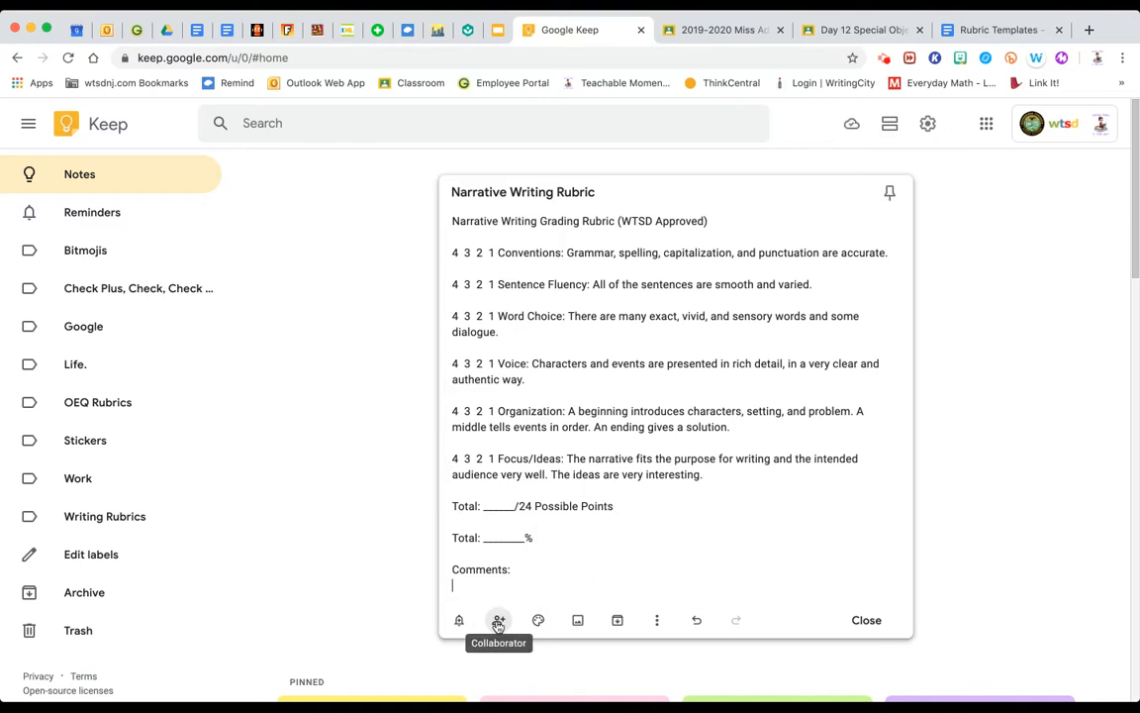
- Color the Narrative Writing Rubric note purple, pin it and close it
{"action": "mouse_move", "coordinate": [538, 622]}
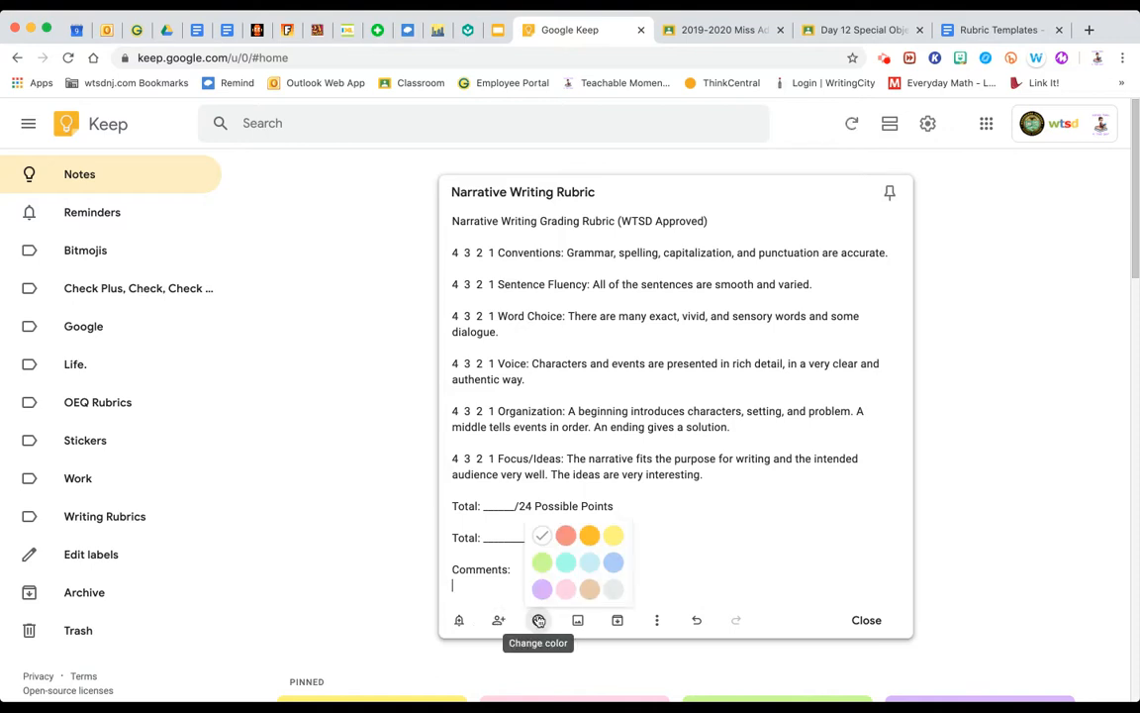
{"action": "left_click", "coordinate": [542, 591]}
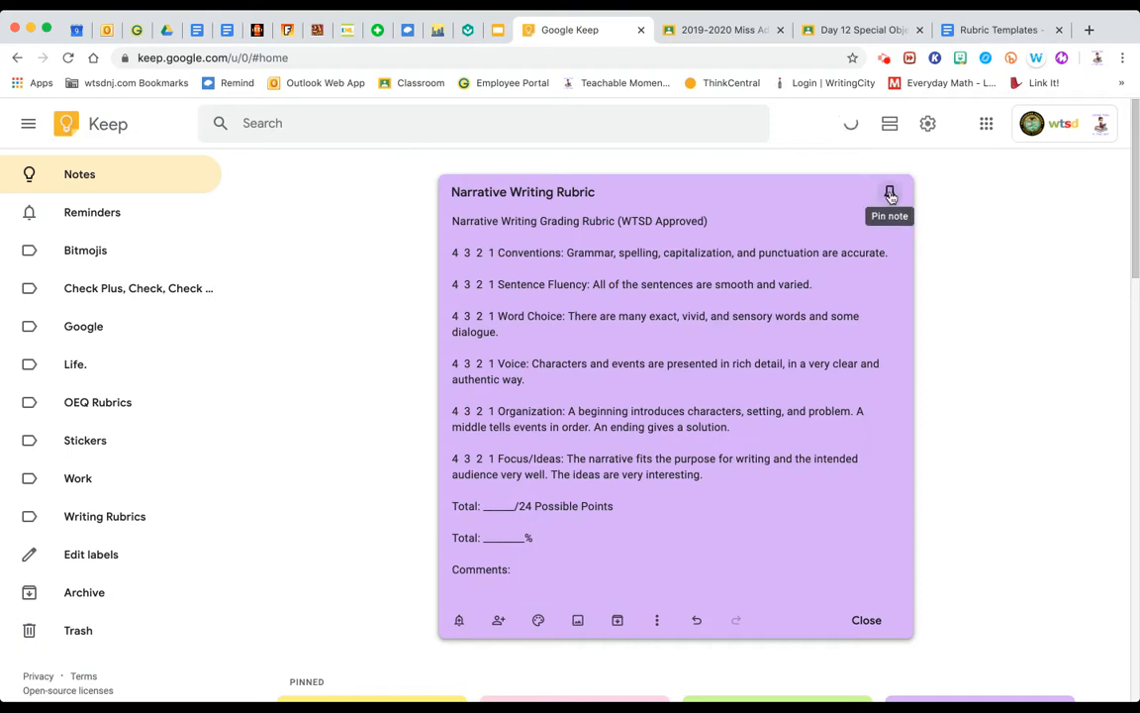
{"action": "left_click", "coordinate": [889, 194]}
{"action": "left_click", "coordinate": [867, 620]}
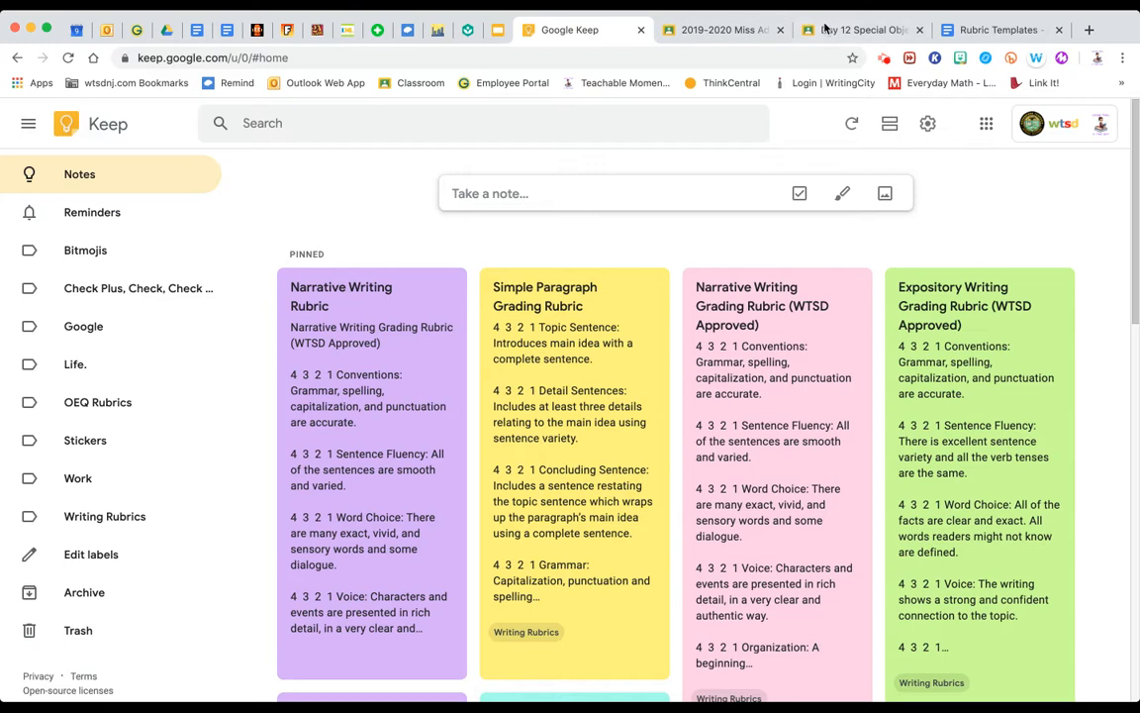
- Close the Day 12 assignment page and open the Writing City Unit 2 topic in the Google Classroom classwork
{"action": "left_click", "coordinate": [919, 30]}
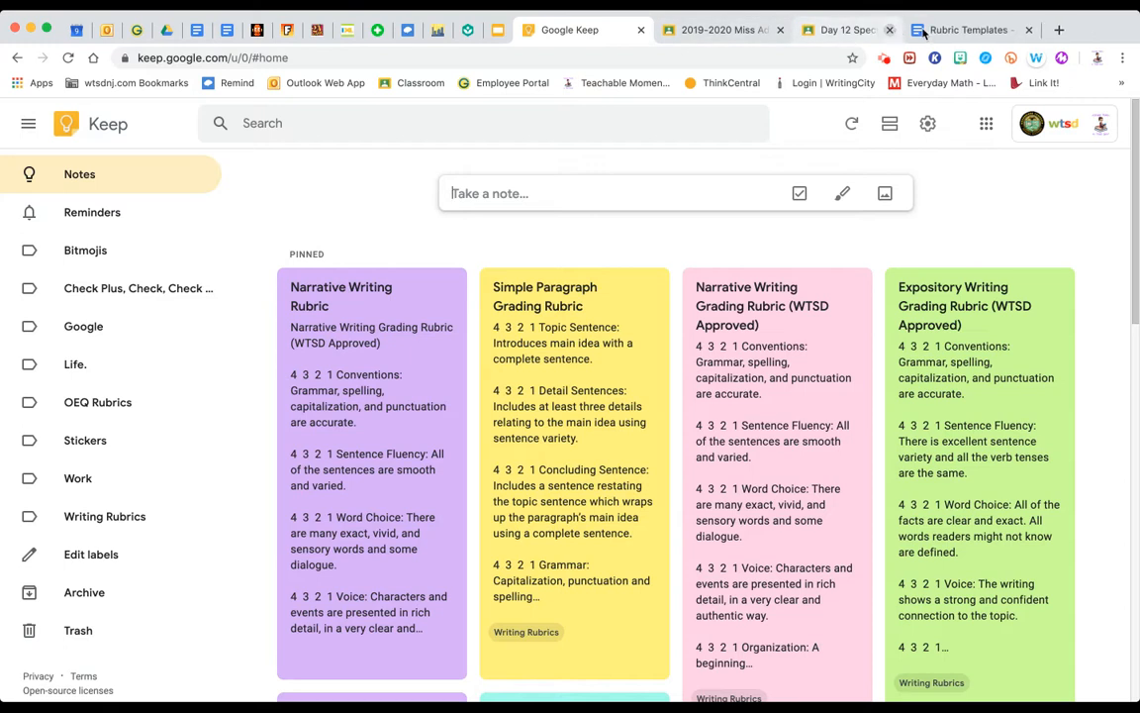
{"action": "left_click", "coordinate": [736, 37]}
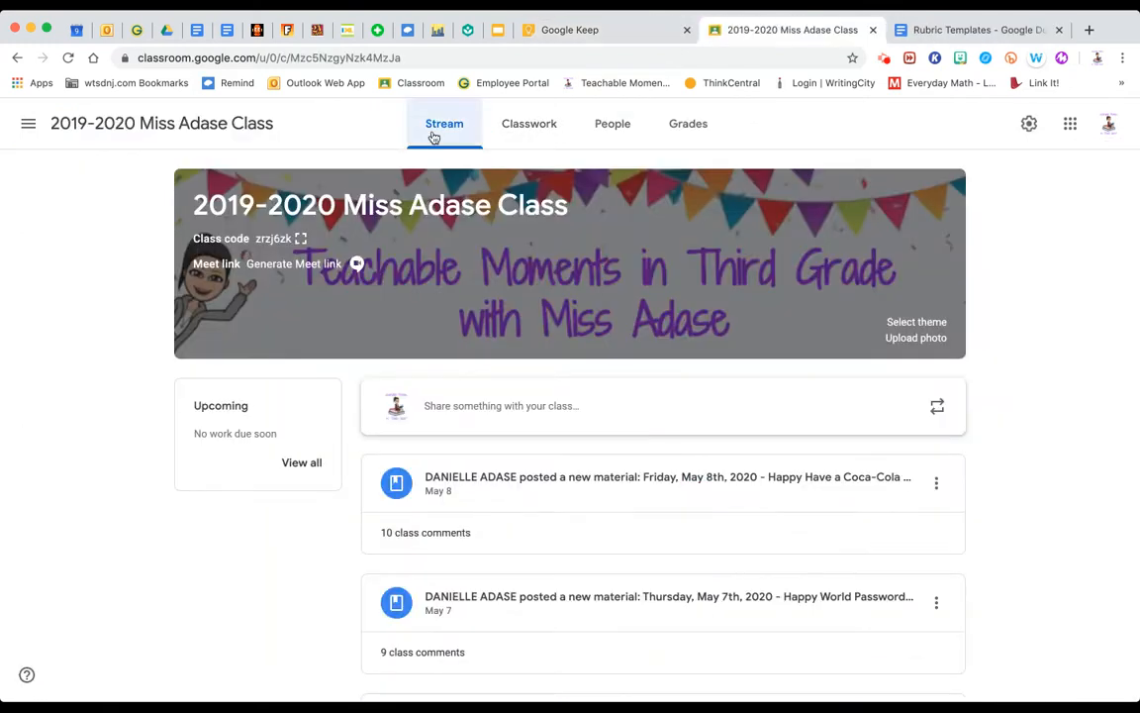
{"action": "left_click", "coordinate": [517, 136]}
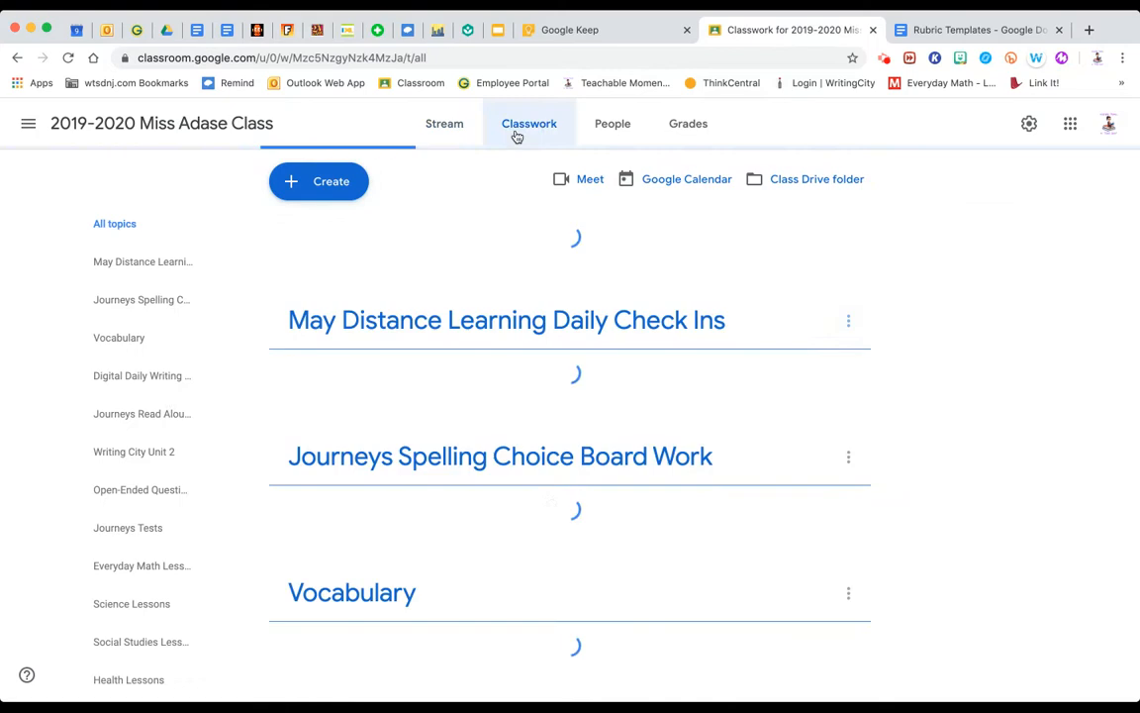
{"action": "scroll", "coordinate": [168, 400], "scroll_direction": "down", "scroll_amount": 2}
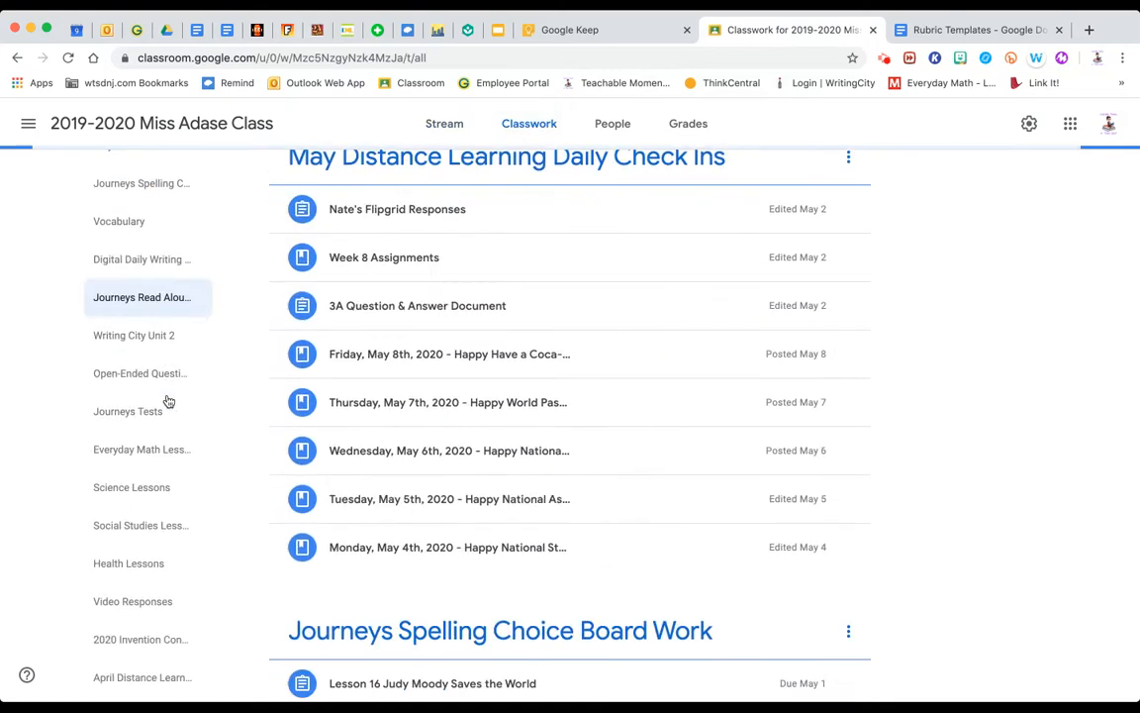
{"action": "left_click", "coordinate": [134, 337]}
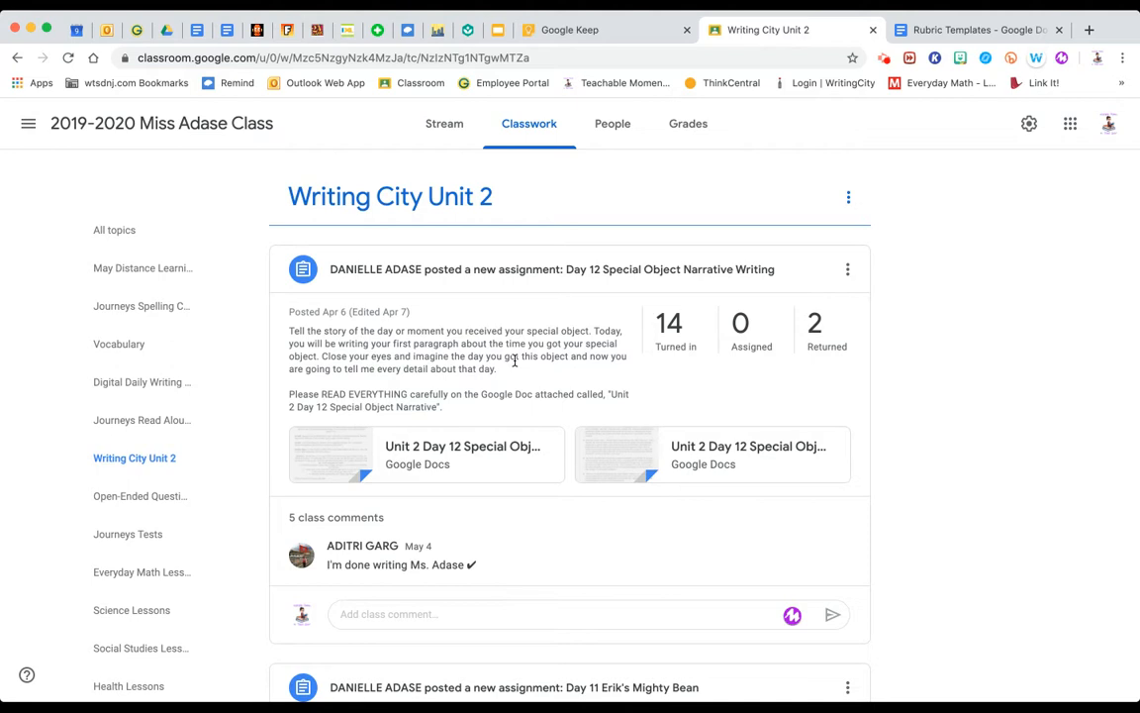
- Open the Unit 2 Day 12 Special Object Narrative document and display the Keep notes beside it
{"action": "left_click", "coordinate": [485, 456]}
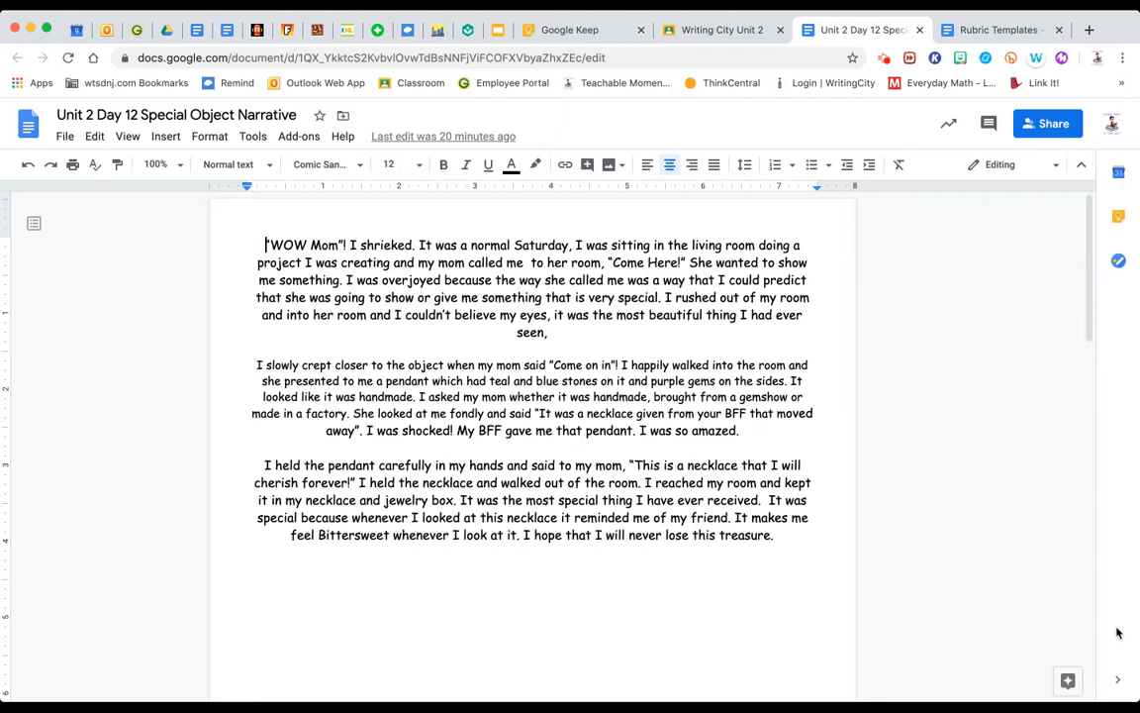
{"action": "left_click", "coordinate": [1117, 215]}
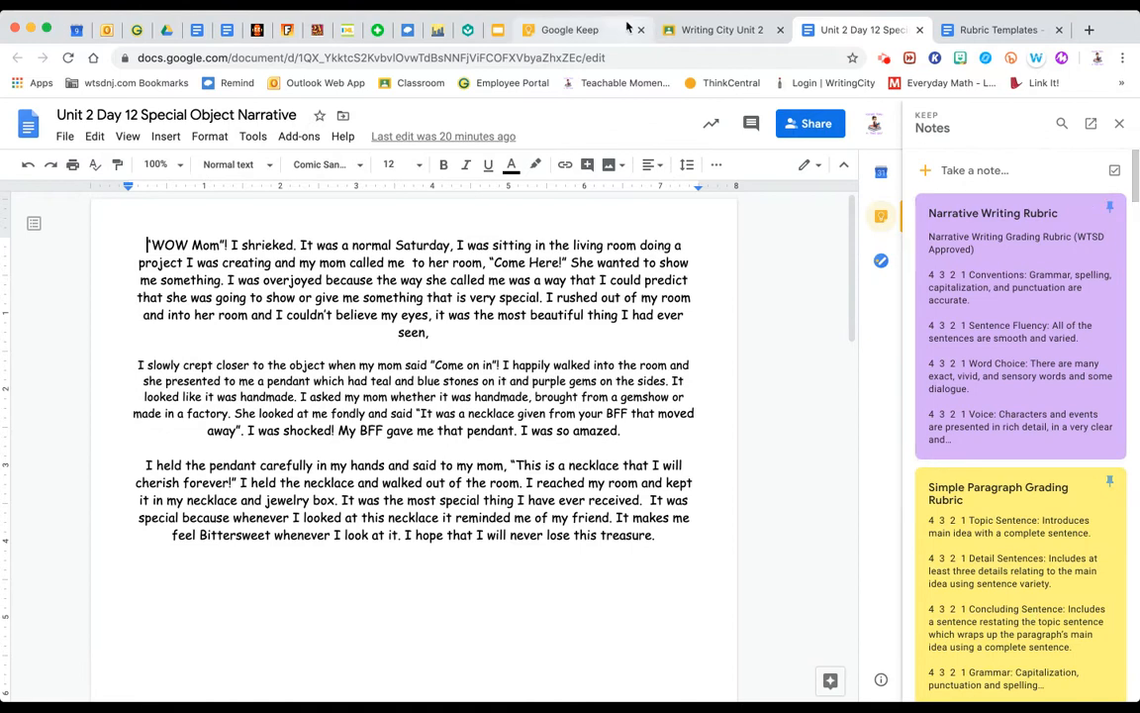
- Compare the notes on the Google Keep page with the Keep notes shown beside the Special Object Narrative document
{"action": "left_click", "coordinate": [569, 29]}
{"action": "scroll", "coordinate": [441, 421], "scroll_direction": "down", "scroll_amount": 12}
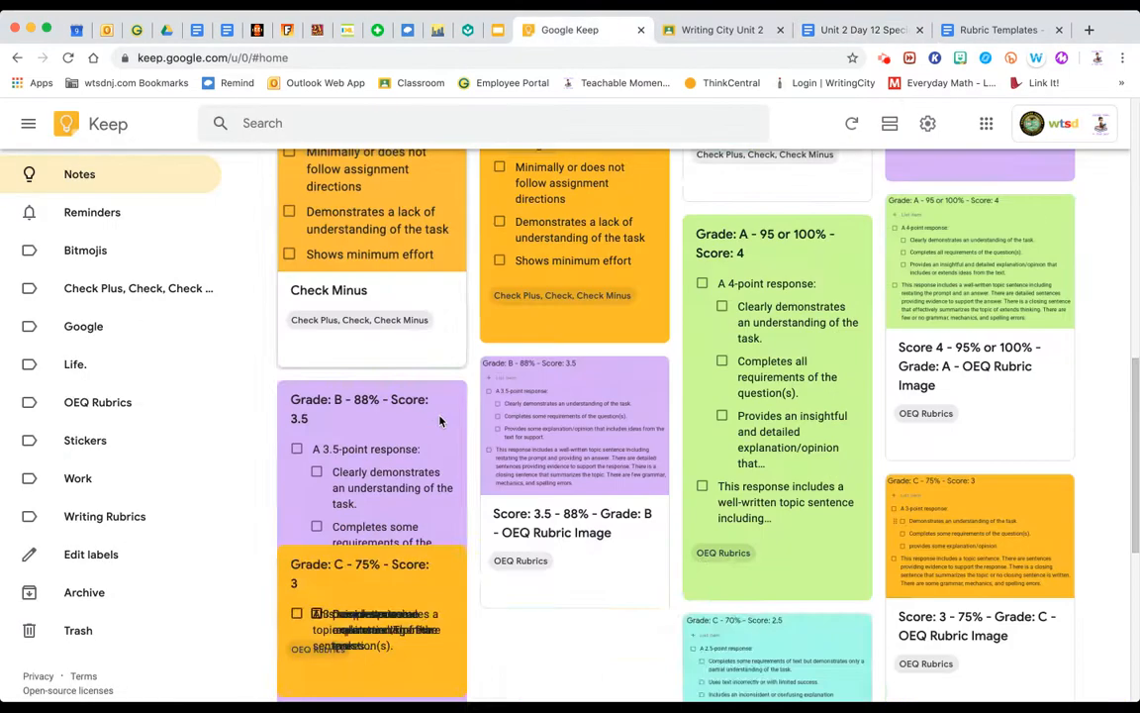
{"action": "scroll", "coordinate": [440, 421], "scroll_direction": "up", "scroll_amount": 13}
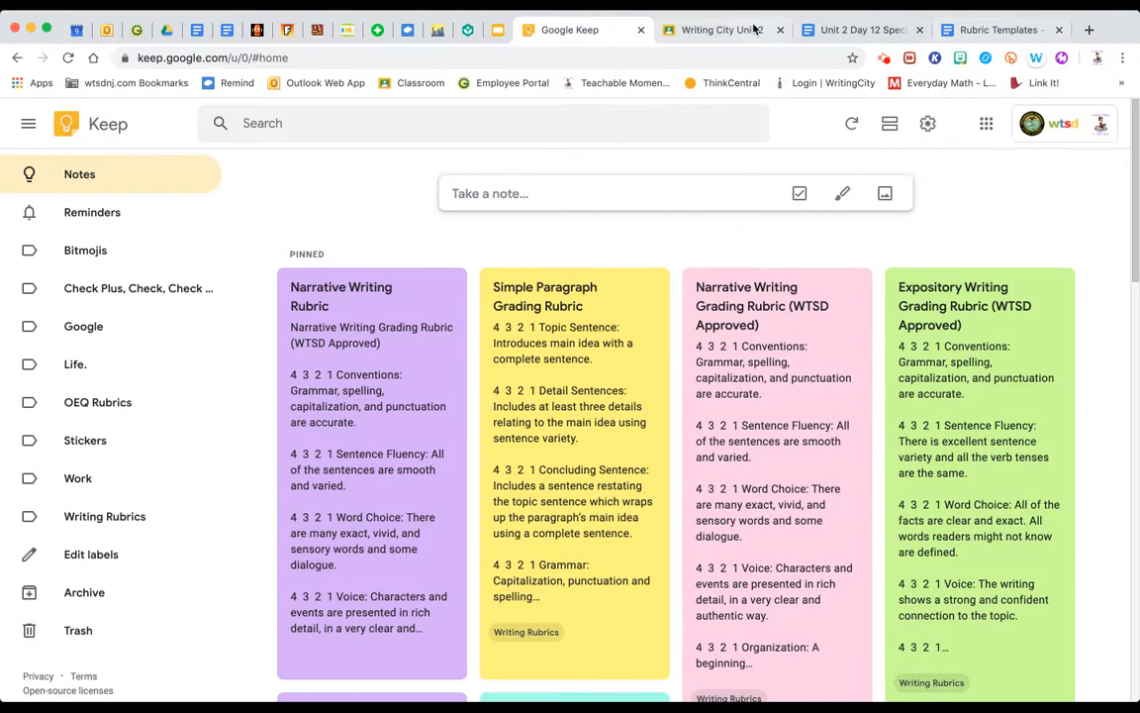
{"action": "left_click", "coordinate": [888, 36]}
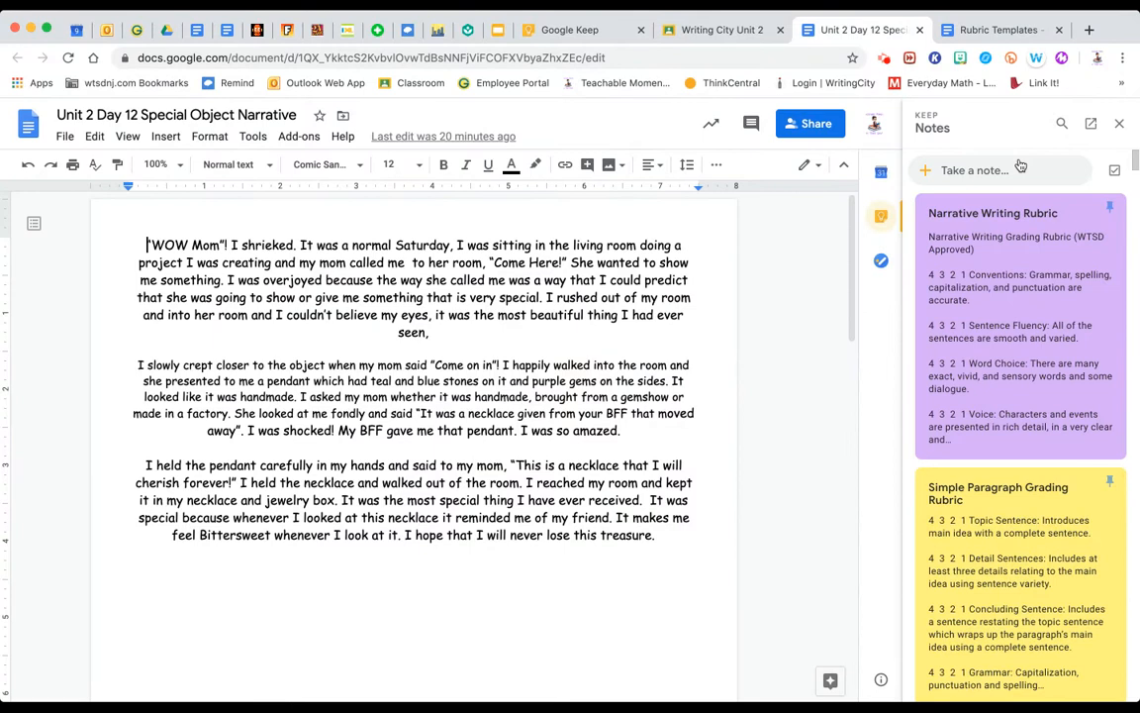
{"action": "scroll", "coordinate": [1004, 337], "scroll_direction": "down", "scroll_amount": 10}
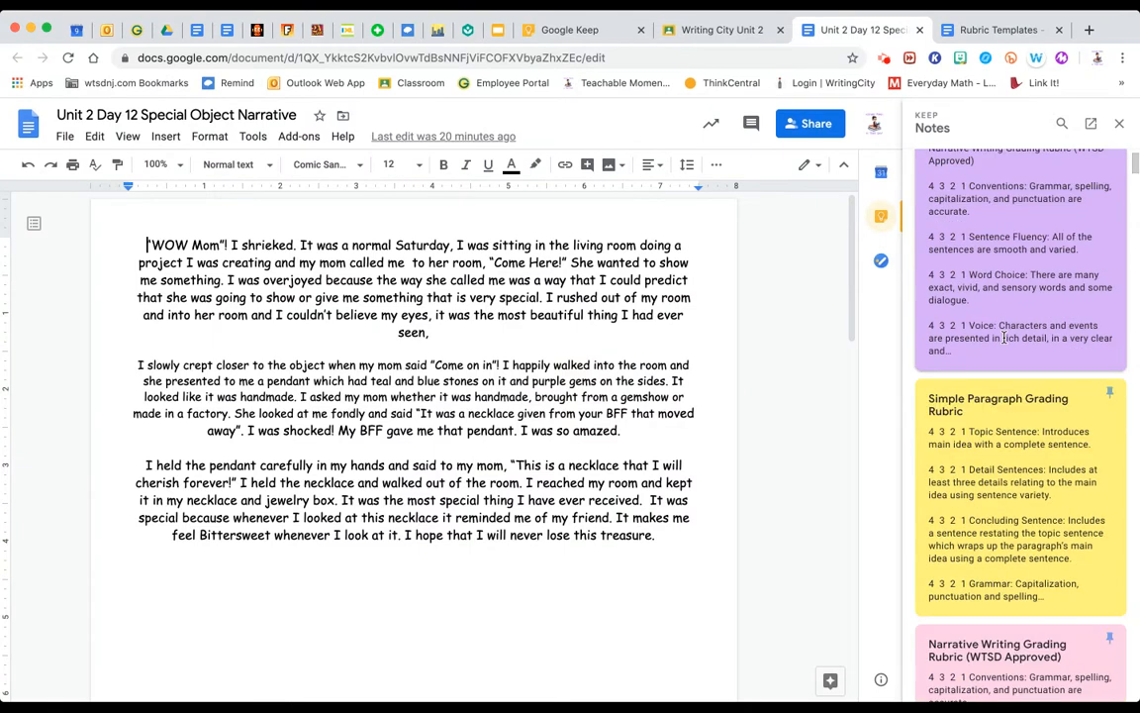
{"action": "scroll", "coordinate": [1005, 336], "scroll_direction": "down", "scroll_amount": 10}
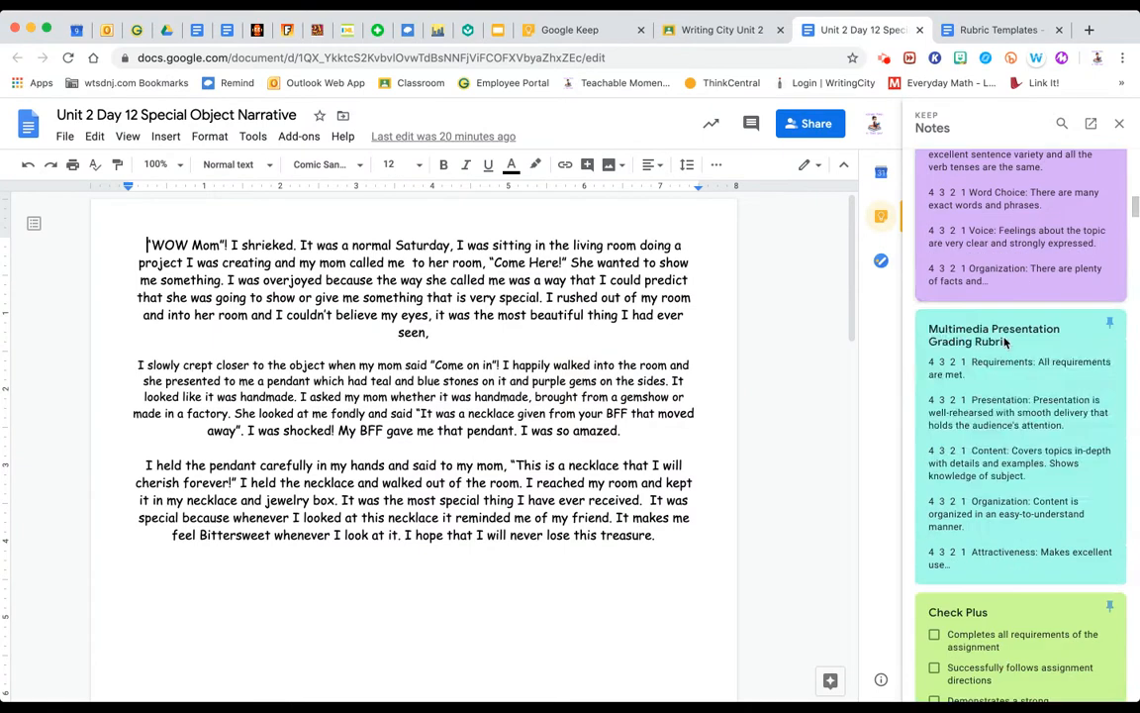
{"action": "scroll", "coordinate": [1005, 342], "scroll_direction": "up", "scroll_amount": 20}
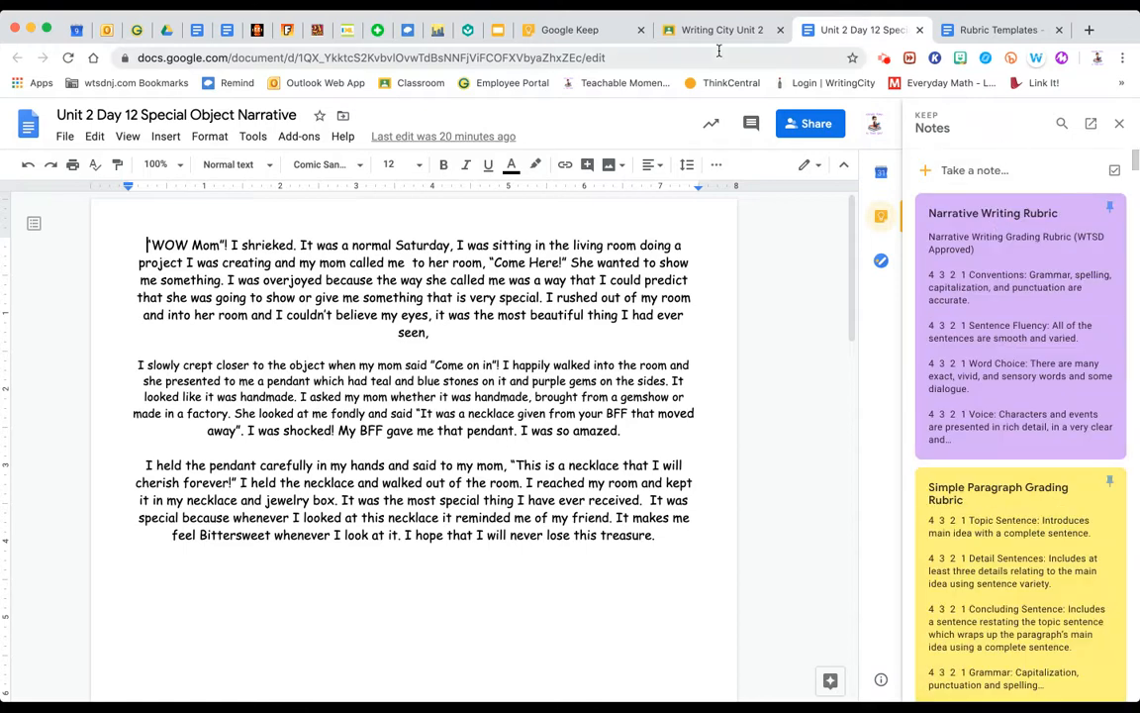
- Switch to Google Keep, add the Writing Rubrics label to the Narrative Writing Rubric note and close the note
{"action": "left_click", "coordinate": [598, 36]}
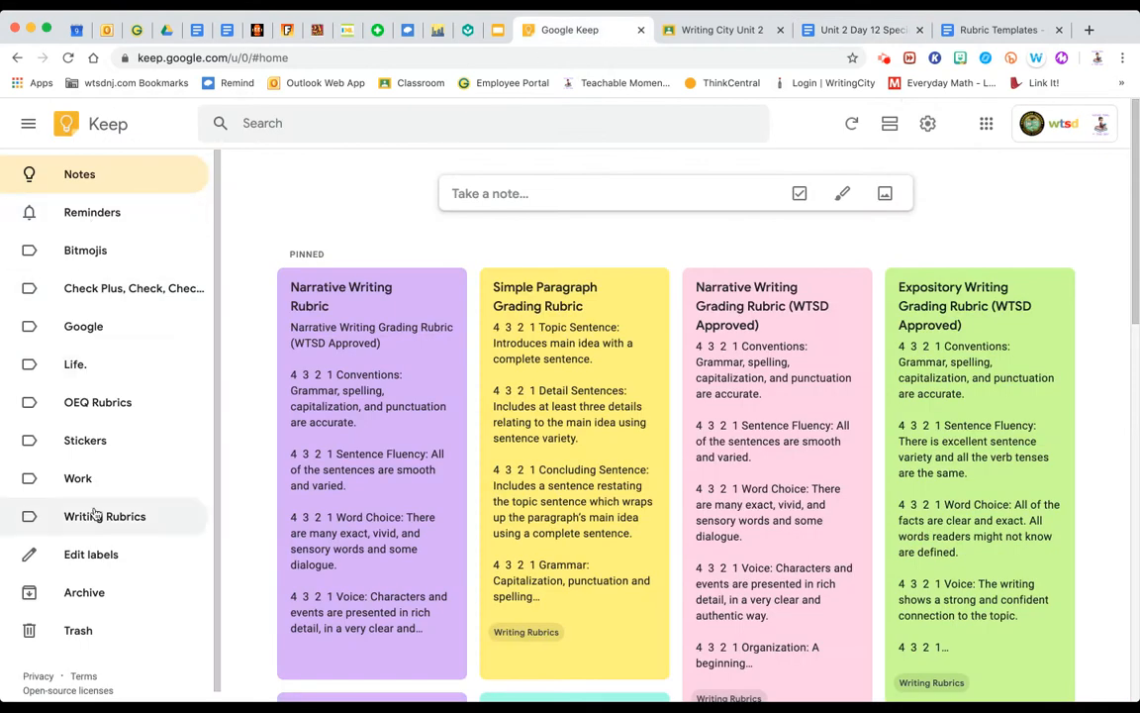
{"action": "left_click", "coordinate": [376, 453]}
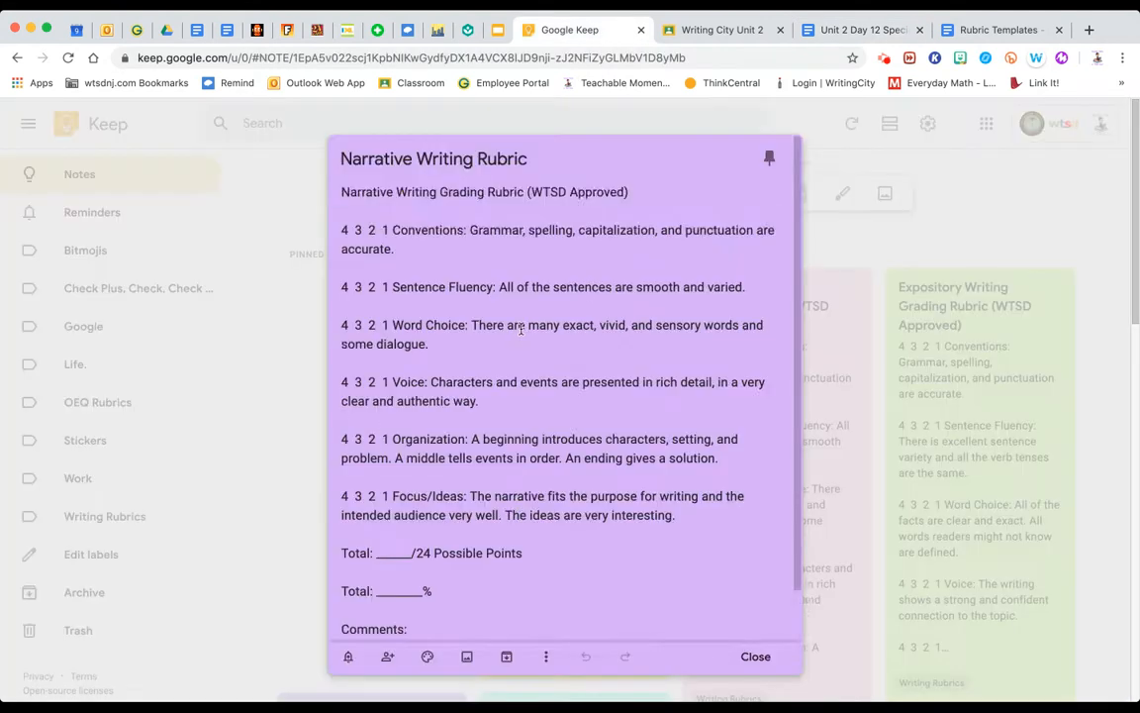
{"action": "scroll", "coordinate": [517, 451], "scroll_direction": "down", "scroll_amount": 1}
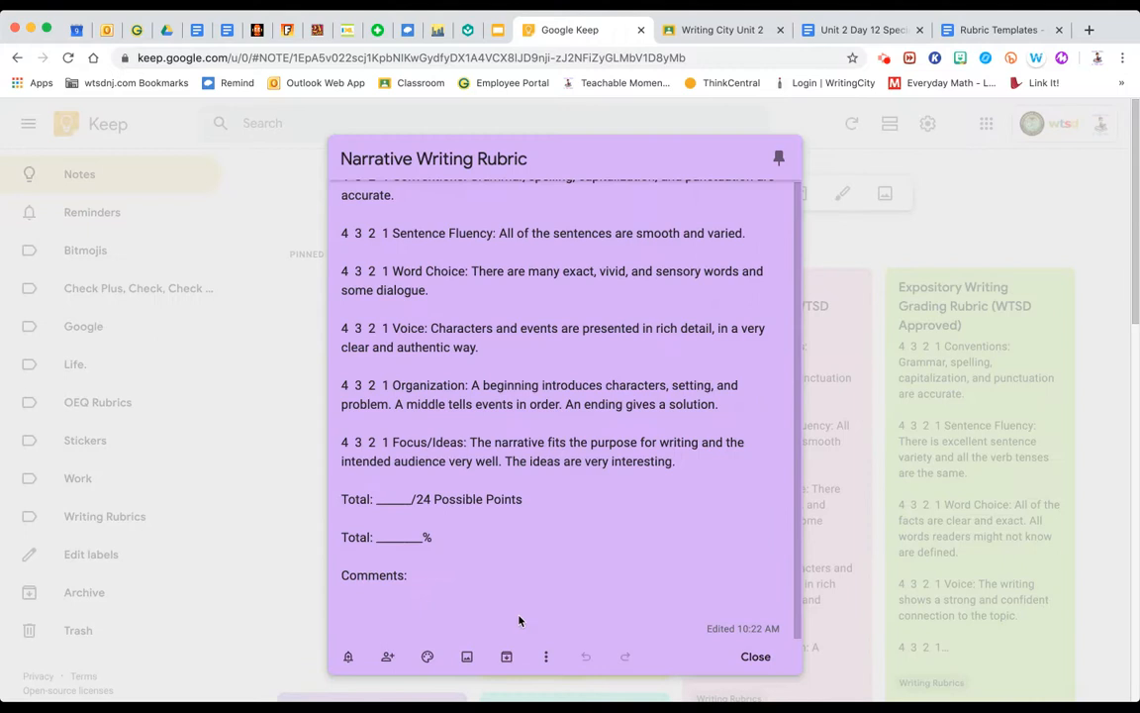
{"action": "left_click", "coordinate": [548, 656]}
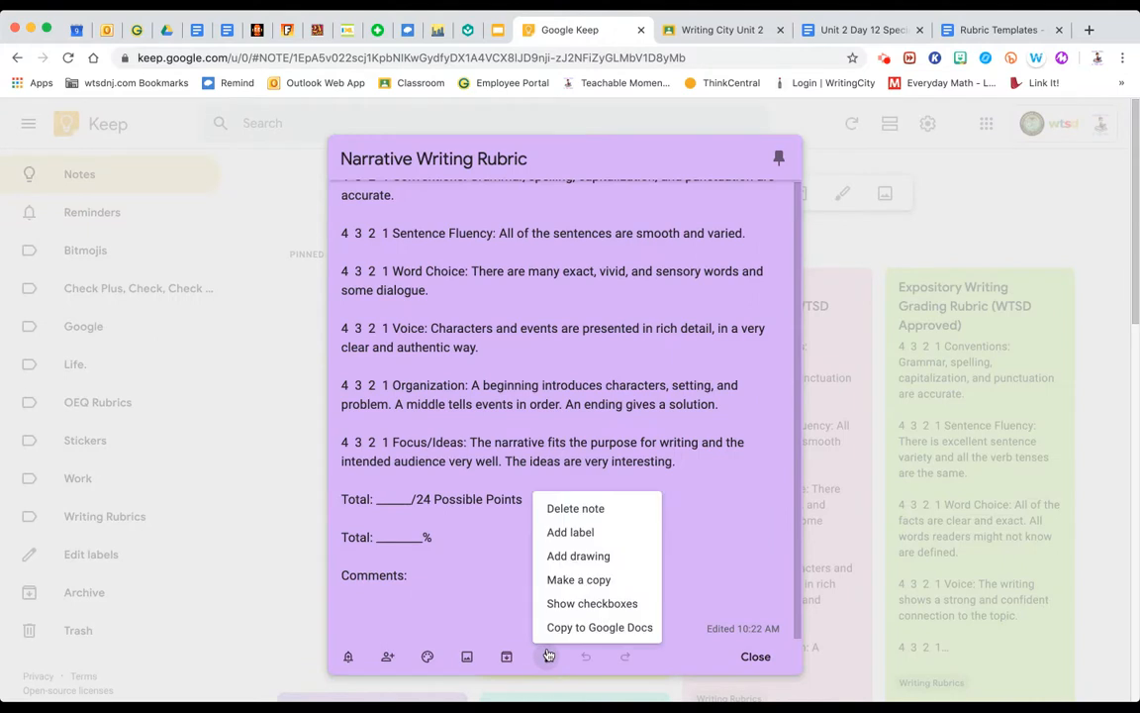
{"action": "left_click", "coordinate": [567, 532]}
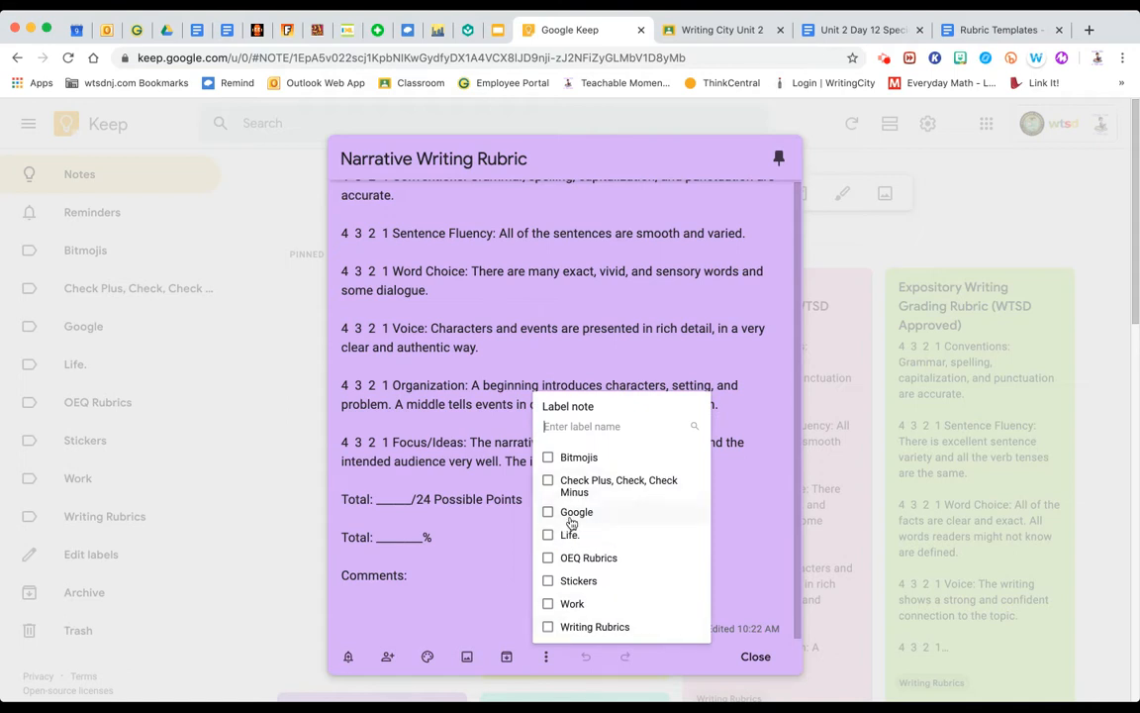
{"action": "left_click", "coordinate": [548, 627]}
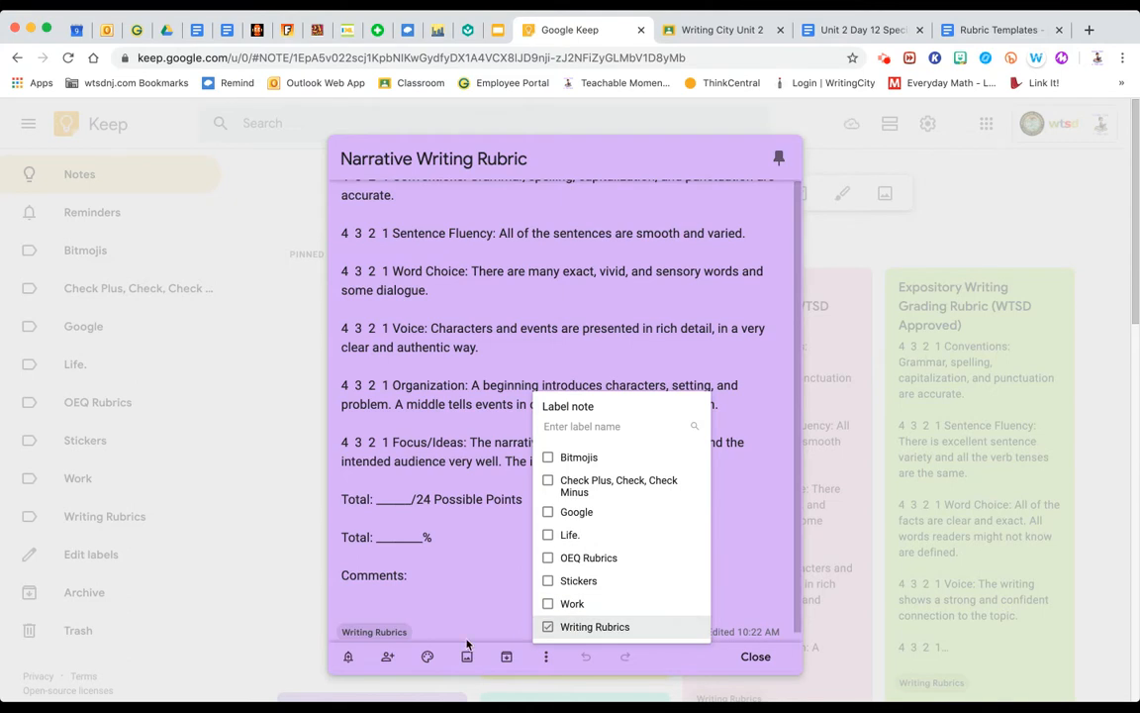
{"action": "left_click", "coordinate": [757, 657]}
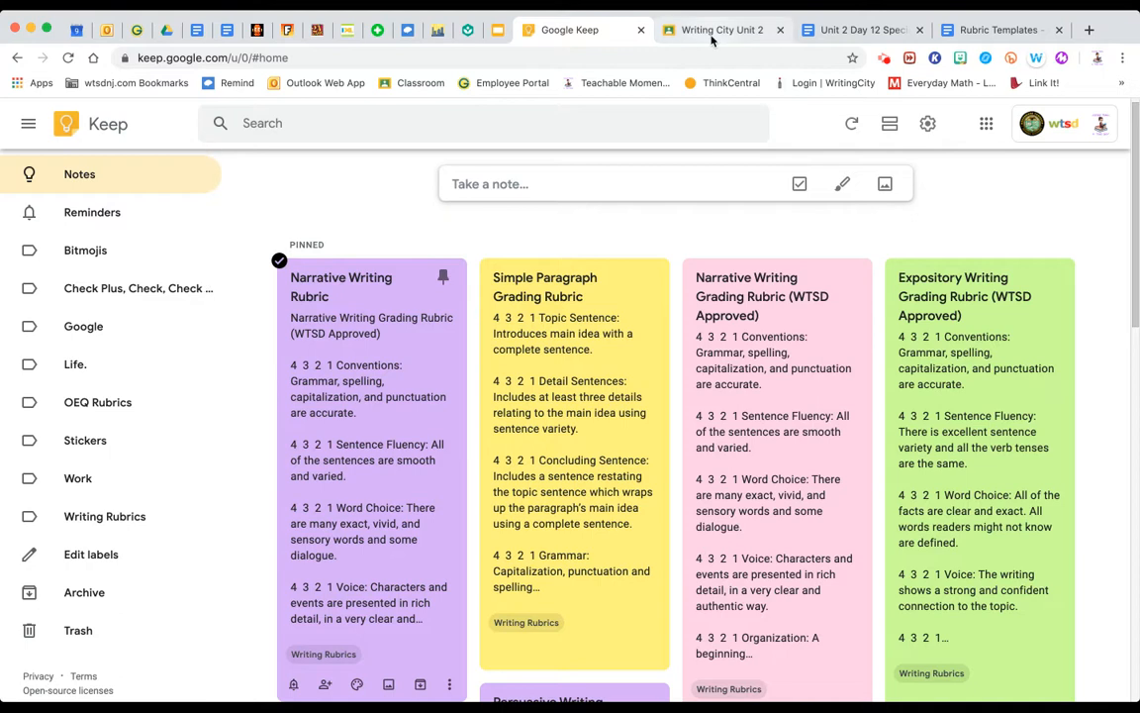
- Return to the Special Object Narrative document, search the Keep notes beside it for "Writing Rubrics" and browse the matching rubrics
{"action": "left_click", "coordinate": [960, 37]}
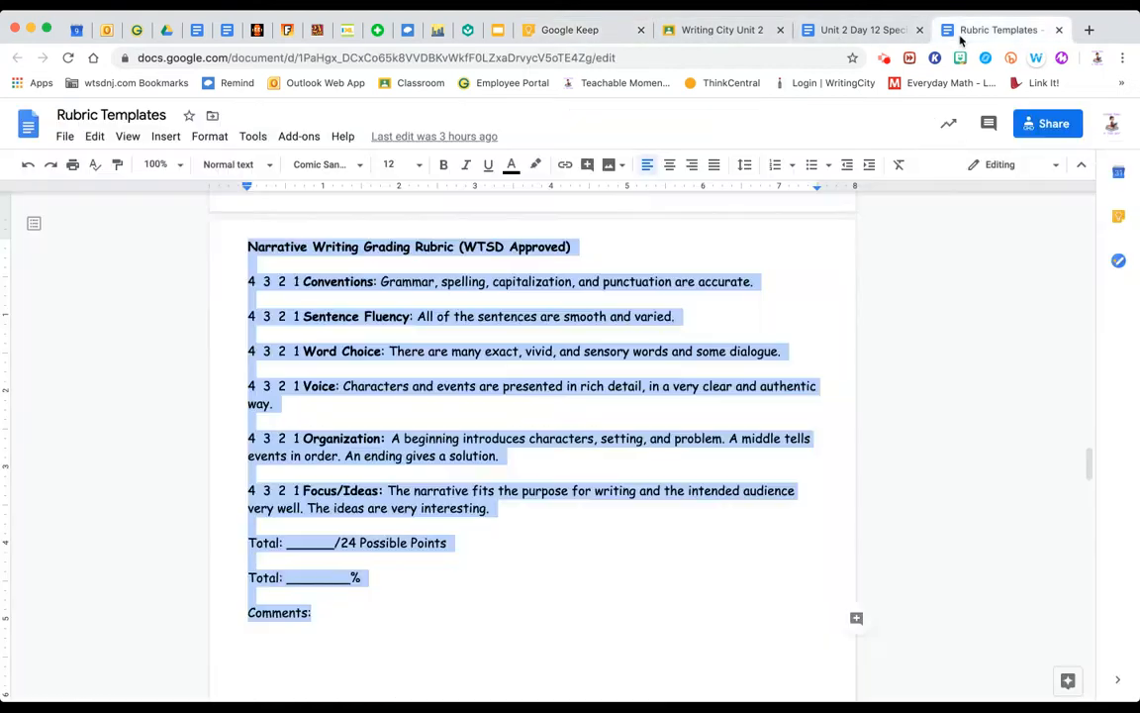
{"action": "left_click", "coordinate": [815, 37]}
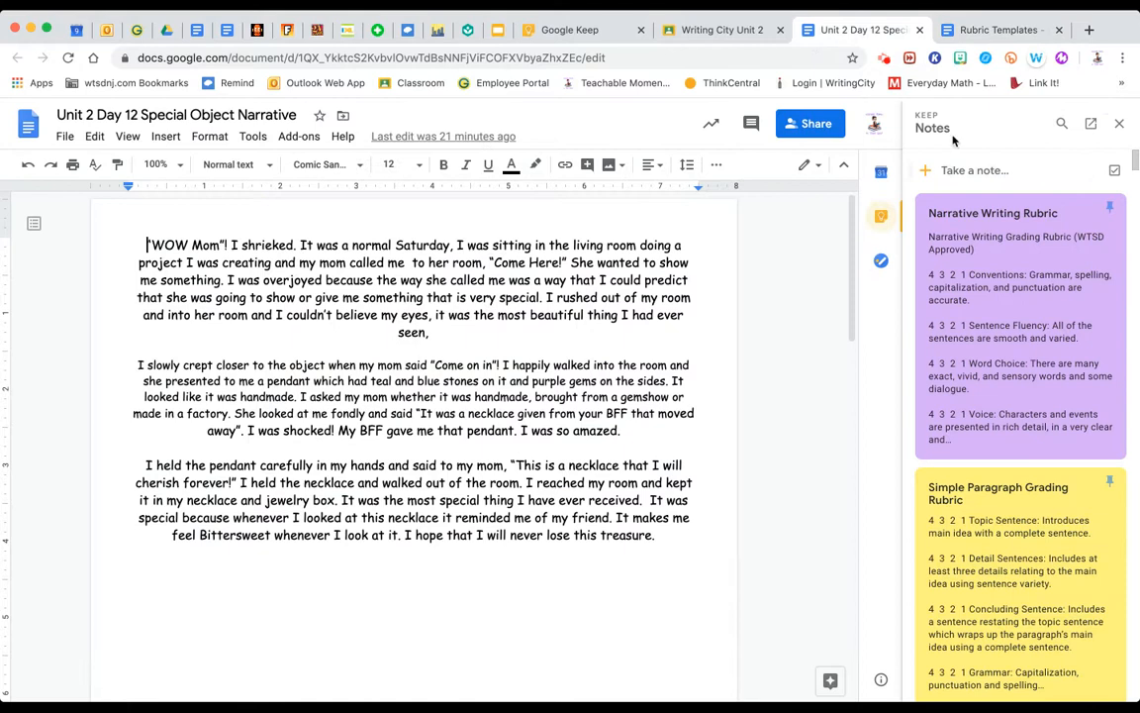
{"action": "left_click", "coordinate": [1062, 122]}
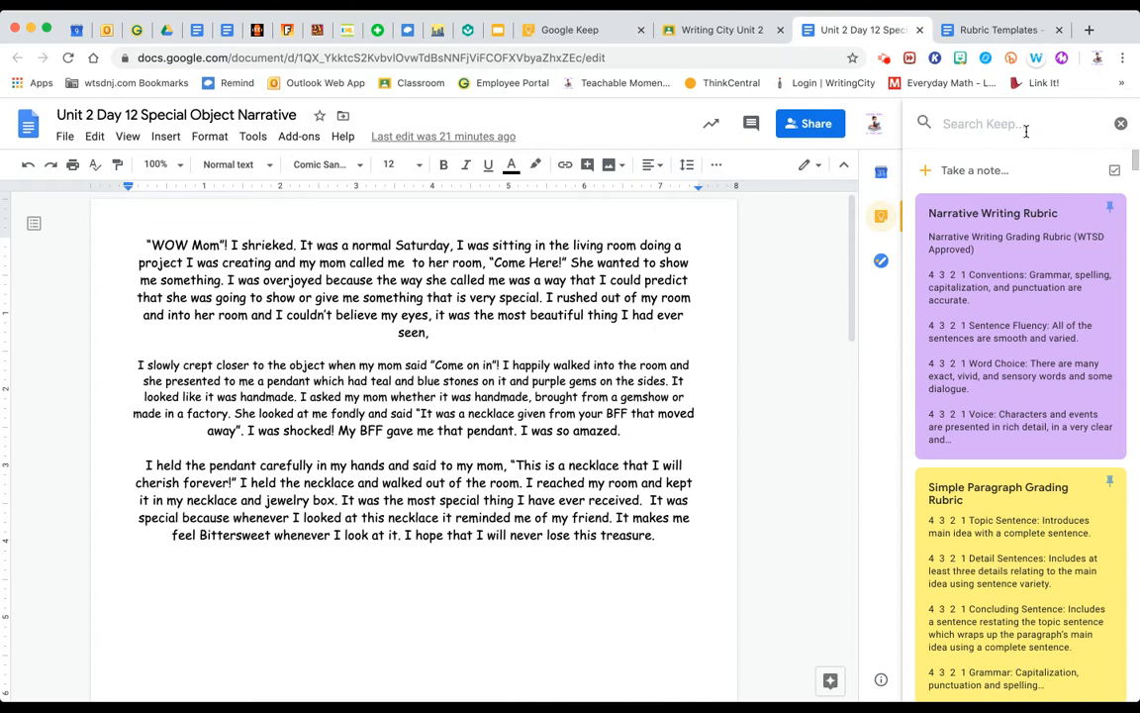
{"action": "type", "text": "Writing Ru"}
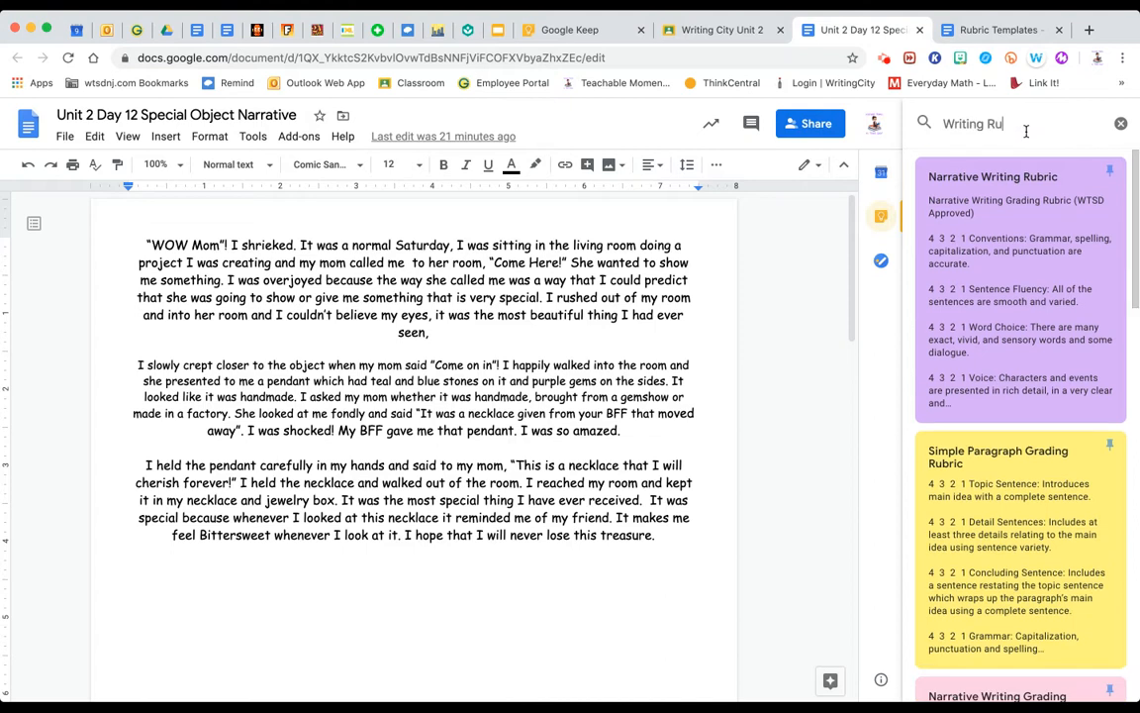
{"action": "type", "text": "brics"}
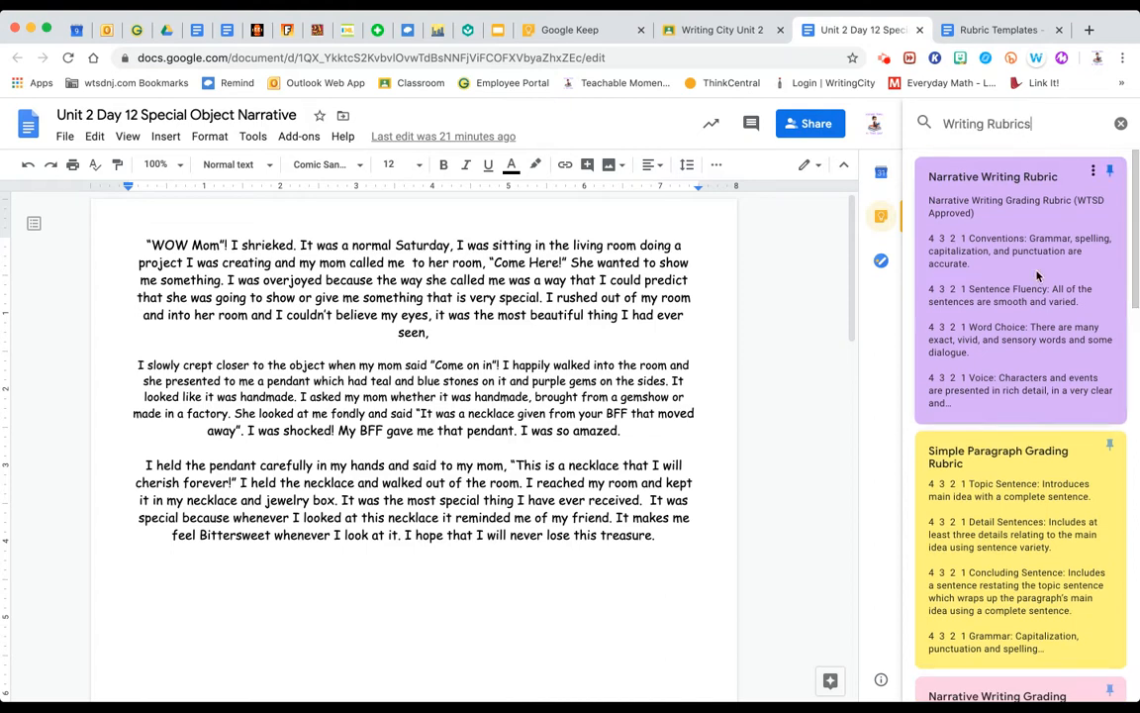
{"action": "scroll", "coordinate": [1029, 297], "scroll_direction": "down", "scroll_amount": 5}
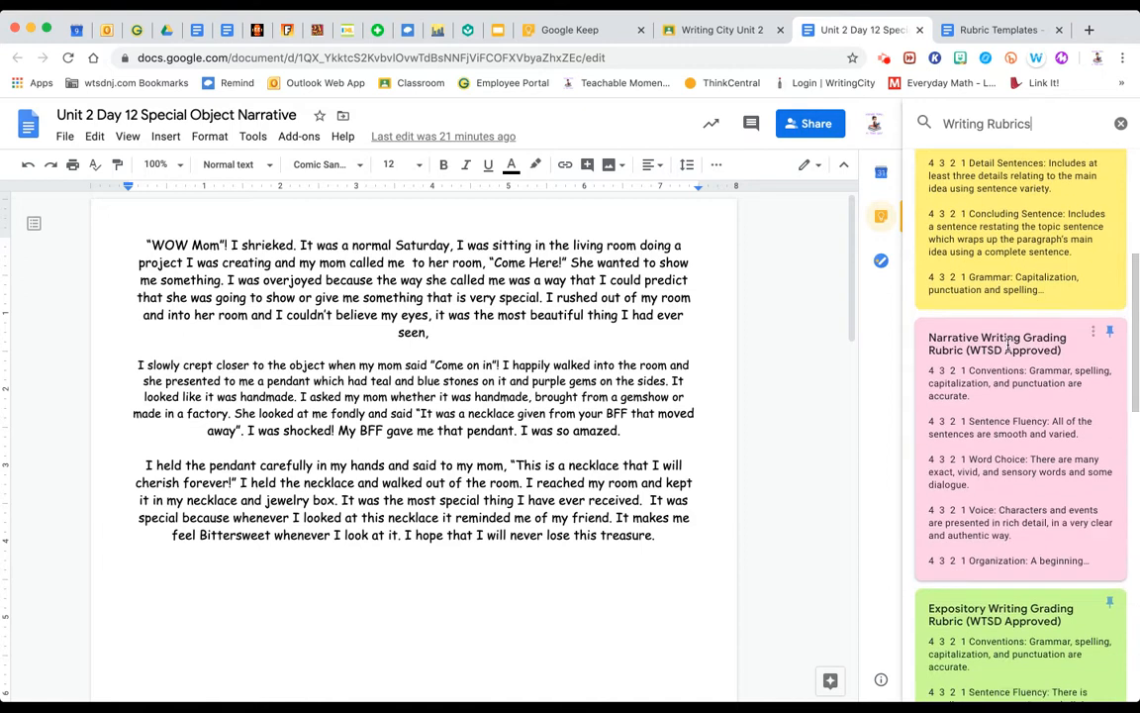
{"action": "scroll", "coordinate": [1008, 343], "scroll_direction": "down", "scroll_amount": 8}
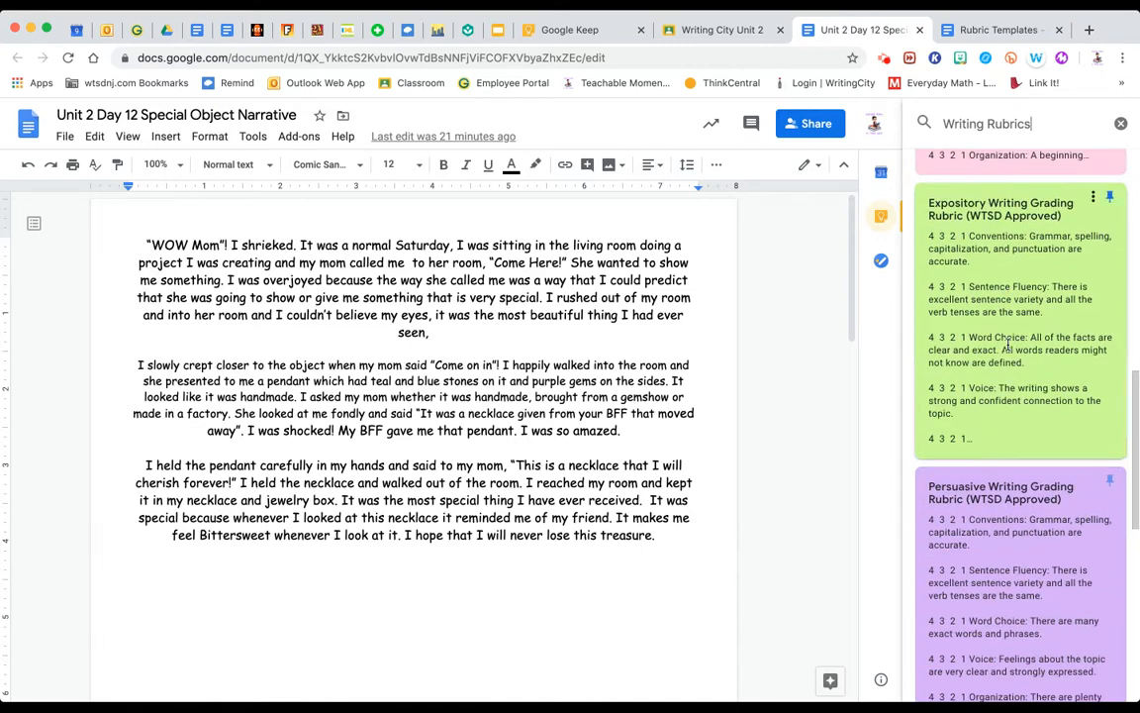
{"action": "scroll", "coordinate": [1008, 343], "scroll_direction": "down", "scroll_amount": 8}
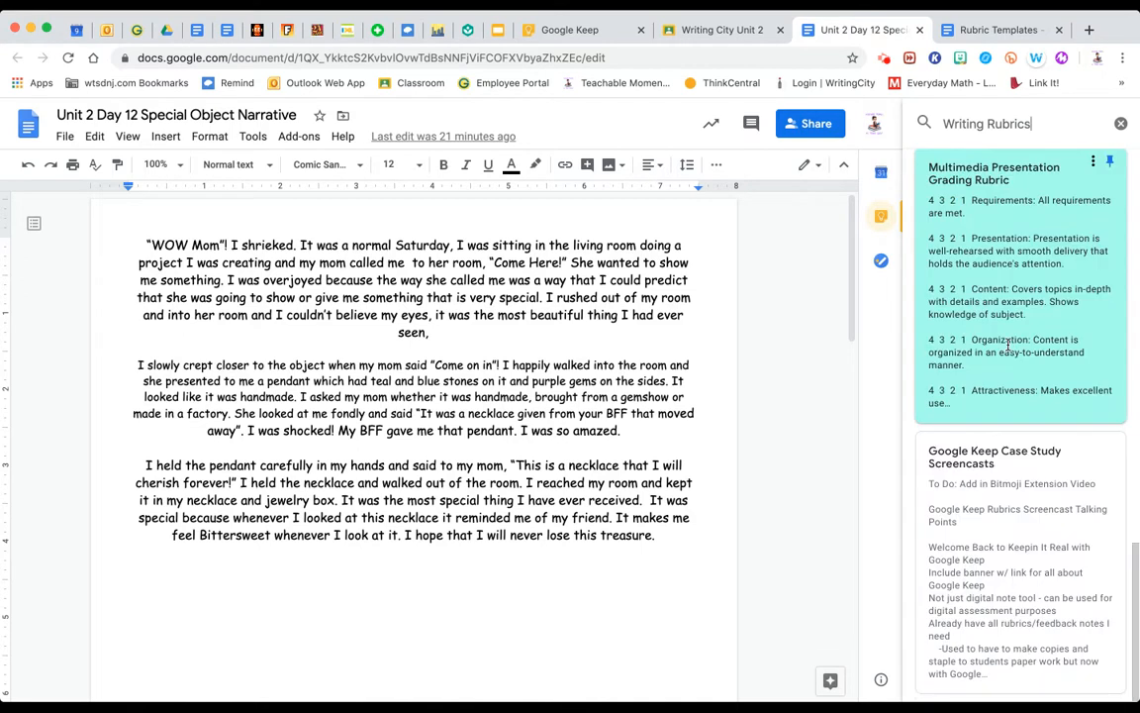
{"action": "scroll", "coordinate": [1007, 343], "scroll_direction": "up", "scroll_amount": 10}
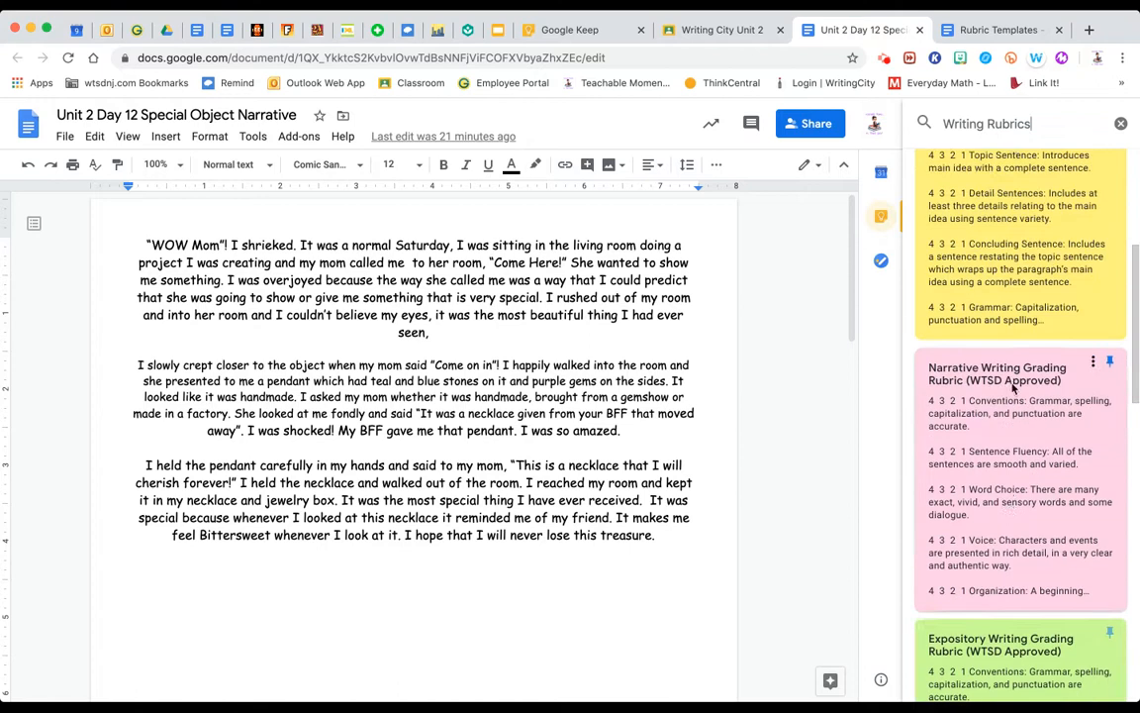
{"action": "scroll", "coordinate": [1012, 388], "scroll_direction": "up", "scroll_amount": 2}
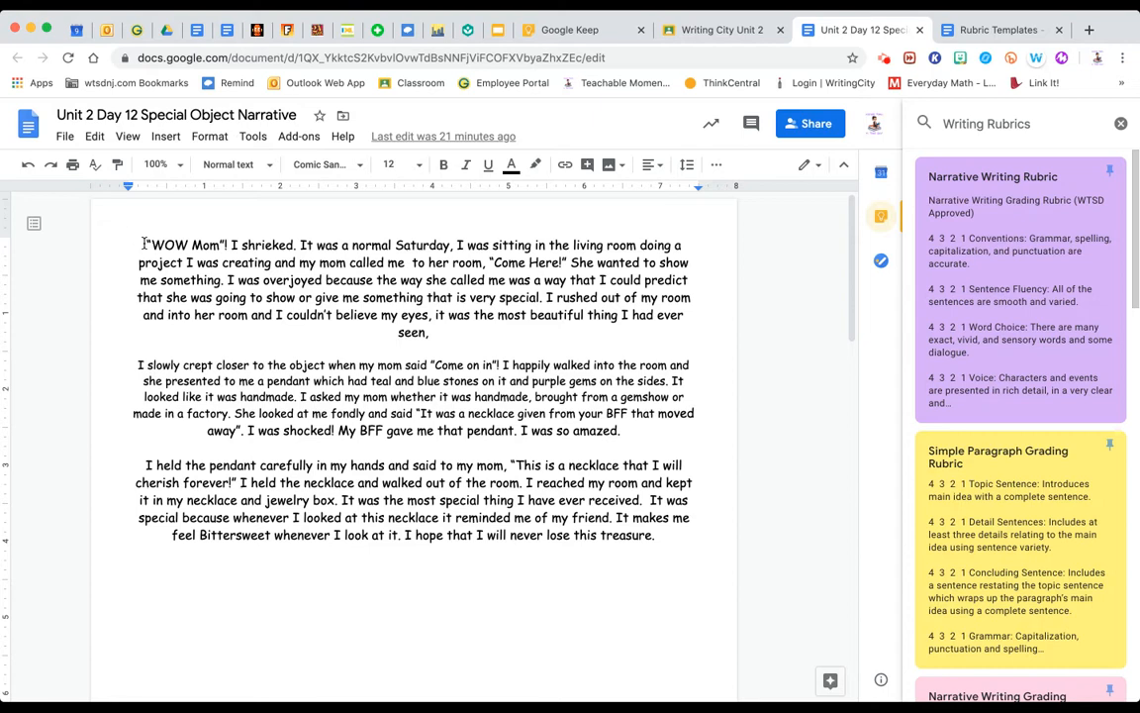
- Insert a page break before the first line of the student's narrative
{"action": "left_click", "coordinate": [165, 136]}
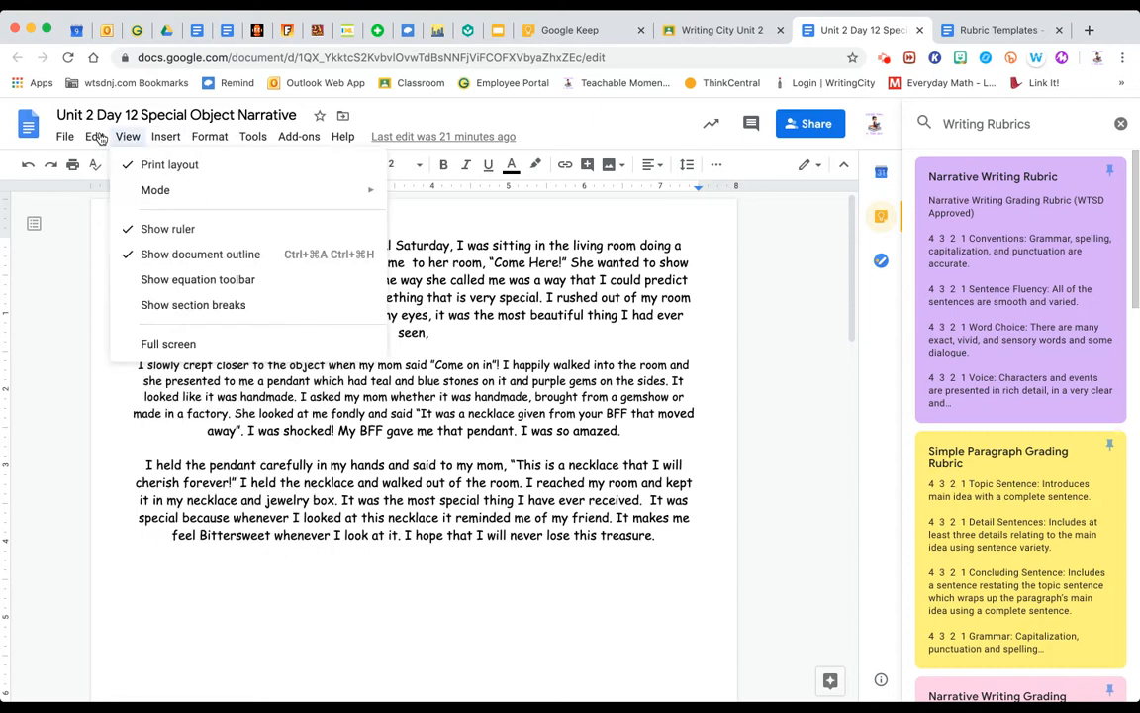
{"action": "mouse_move", "coordinate": [181, 140]}
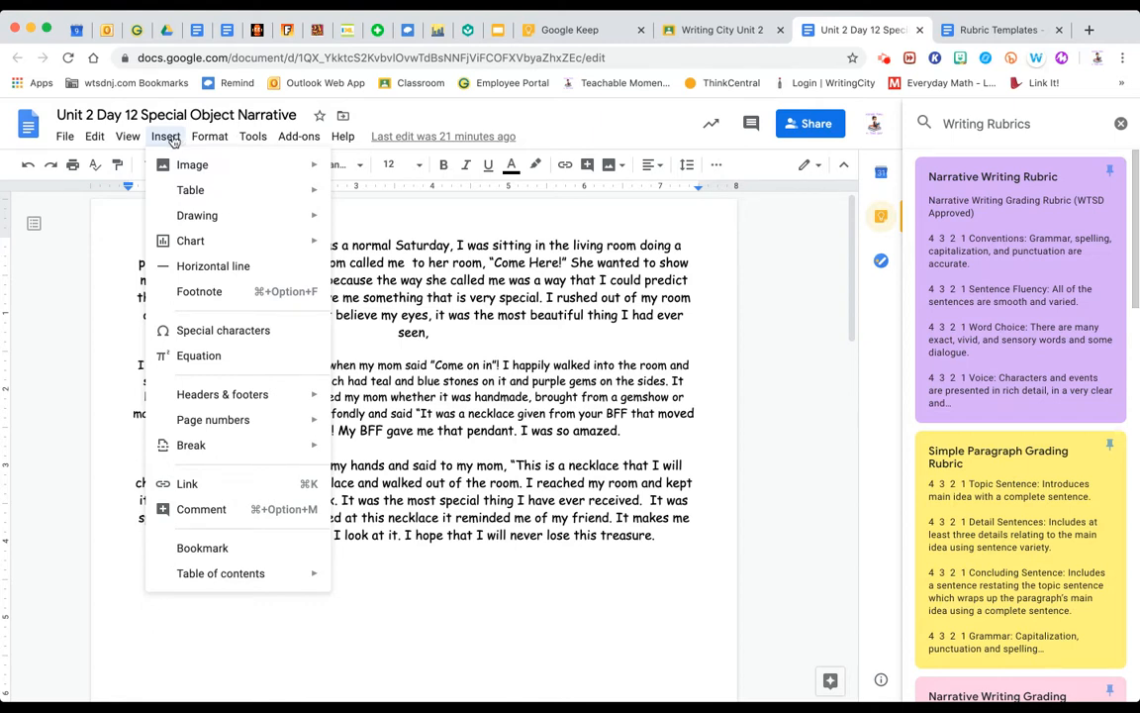
{"action": "mouse_move", "coordinate": [248, 450]}
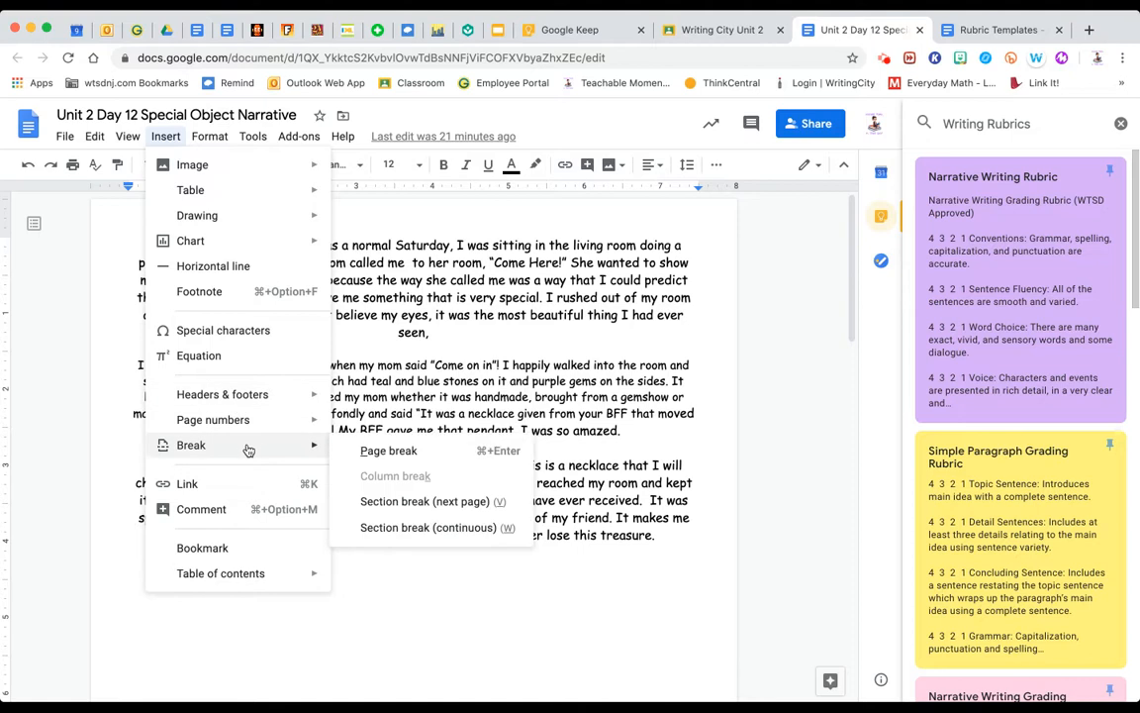
{"action": "left_click", "coordinate": [361, 456]}
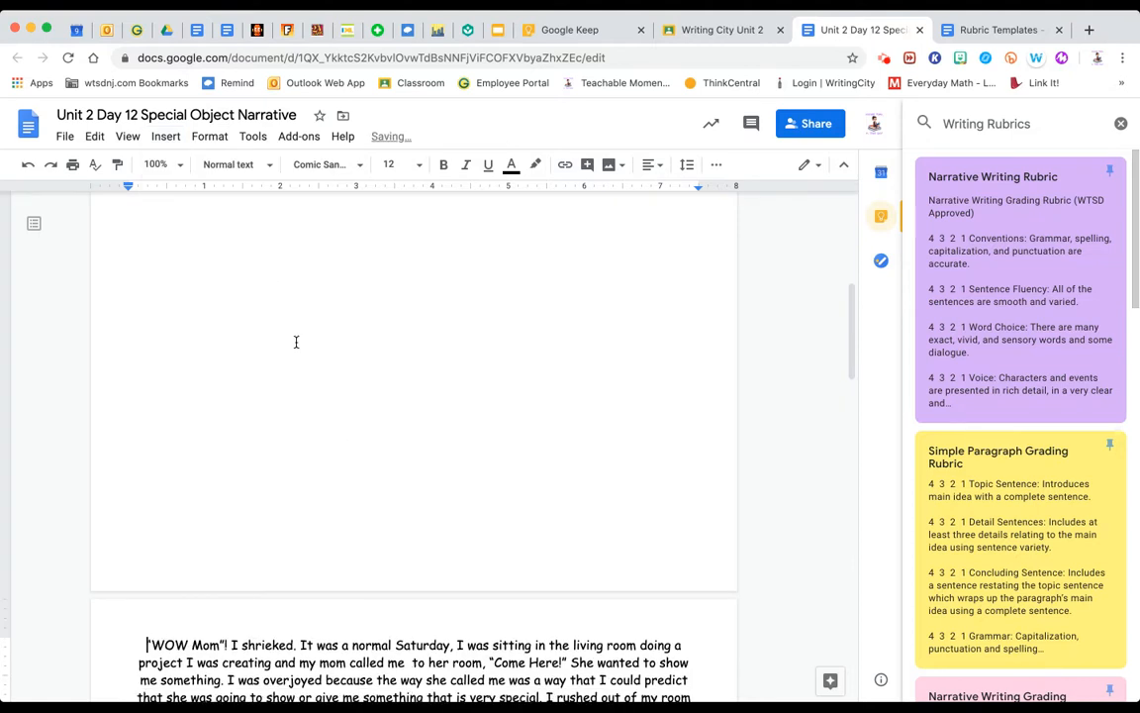
- Left-align the empty line on the blank first page and insert the Narrative Writing Rubric note from Keep above the narrative
{"action": "scroll", "coordinate": [295, 349], "scroll_direction": "up", "scroll_amount": 4}
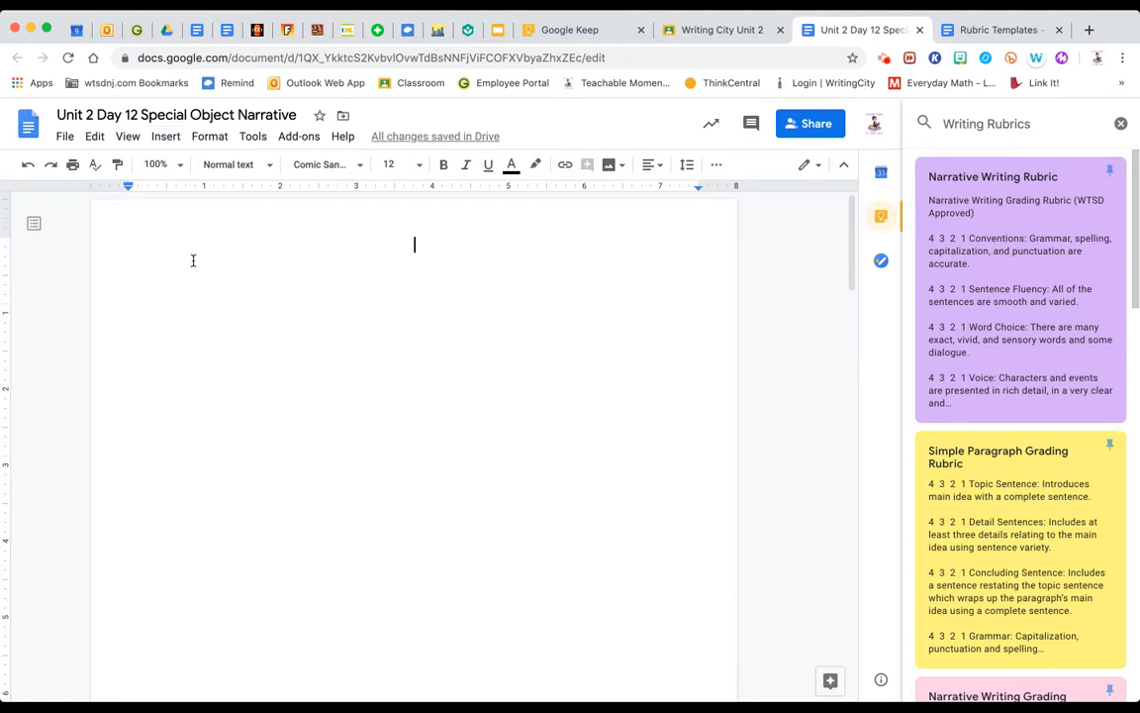
{"action": "left_click", "coordinate": [653, 170]}
{"action": "left_click", "coordinate": [590, 195]}
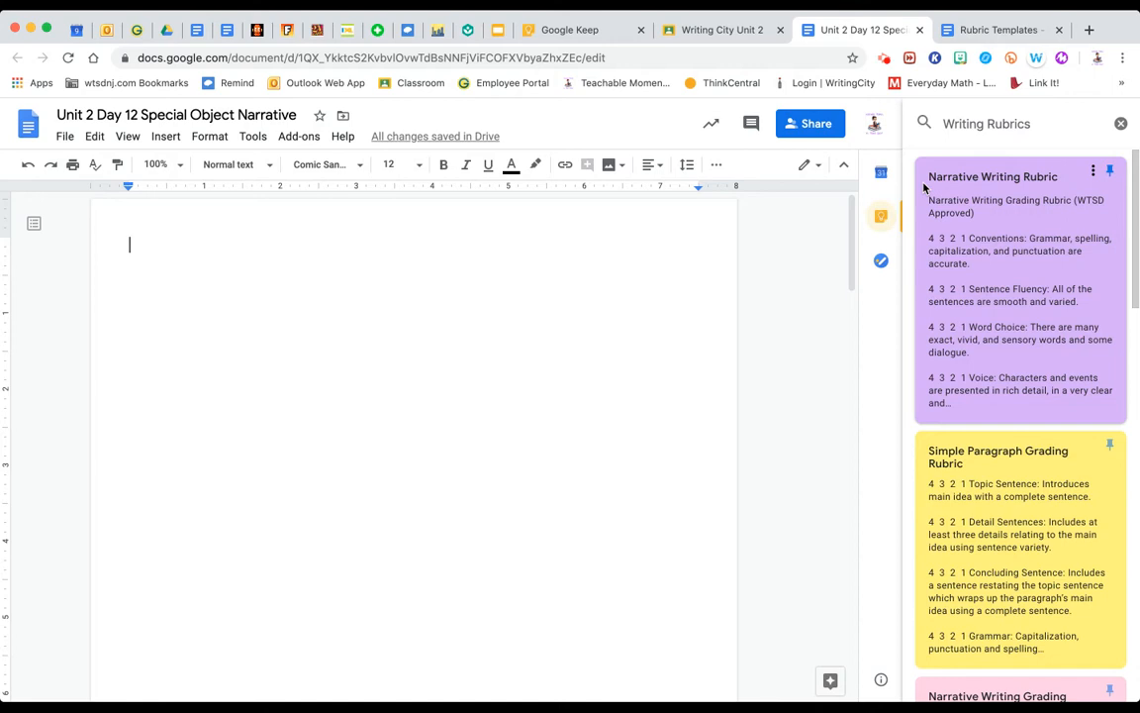
{"action": "left_click_drag", "start_coordinate": [926, 188], "coordinate": [359, 296]}
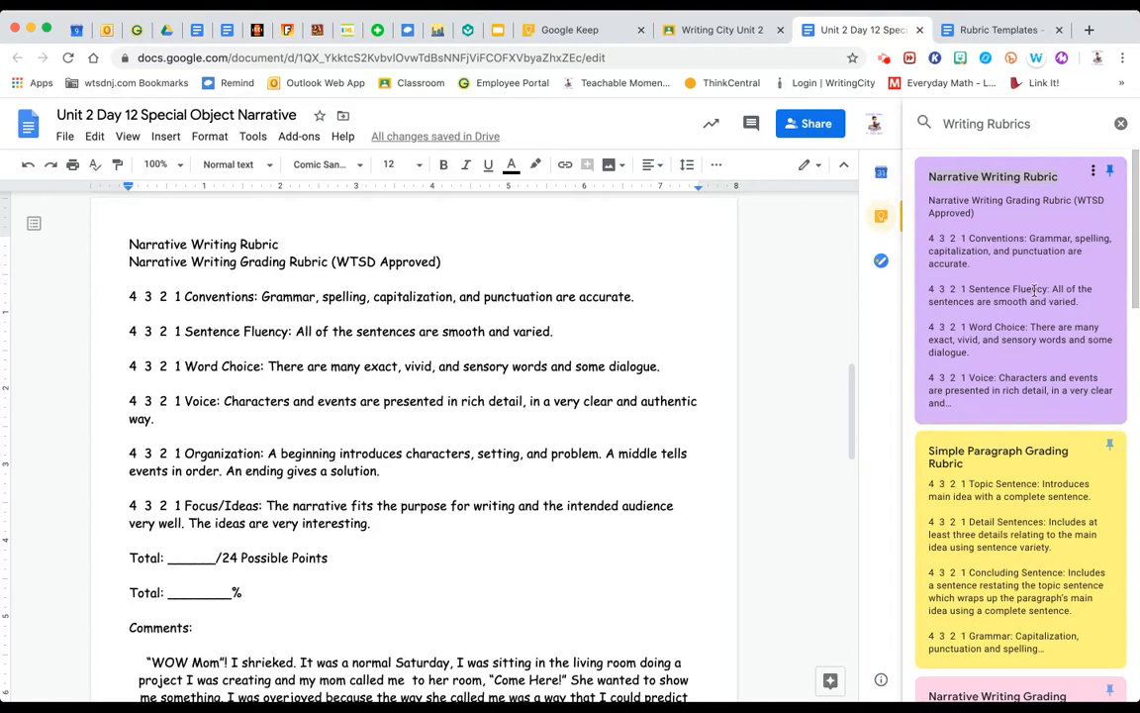
- Add two blank lines between the rubric's Comments line and the start of the narrative, and review the inserted rubric
{"action": "scroll", "coordinate": [342, 393], "scroll_direction": "down", "scroll_amount": 1}
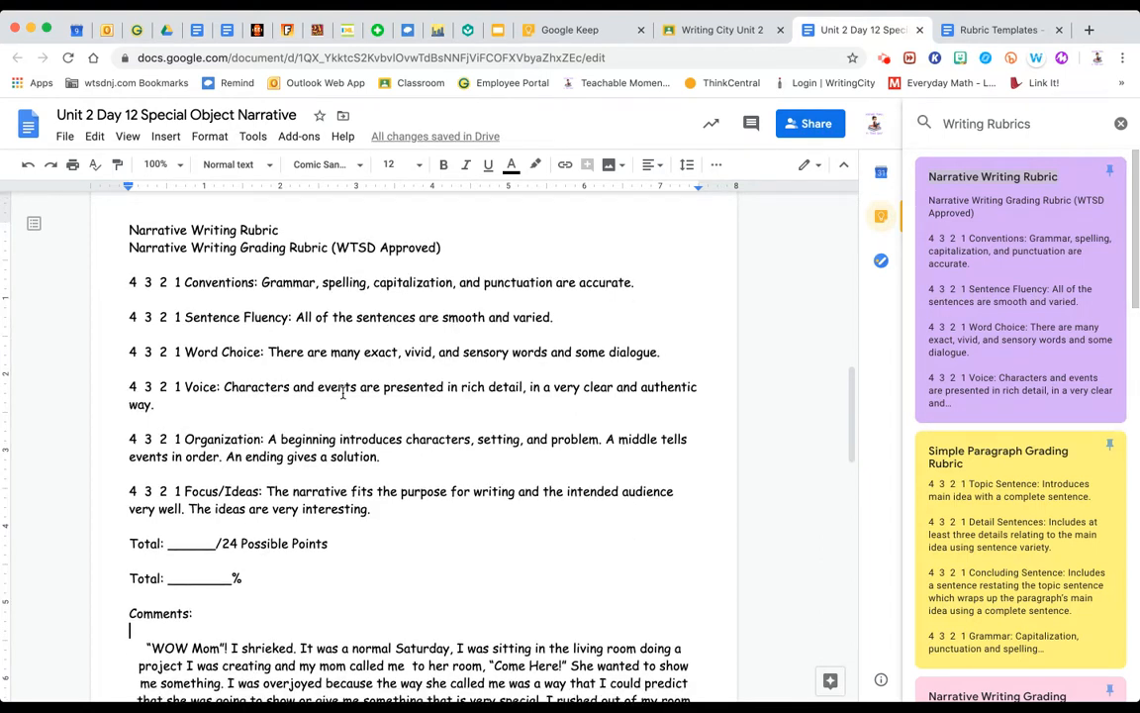
{"action": "scroll", "coordinate": [342, 392], "scroll_direction": "down", "scroll_amount": 3}
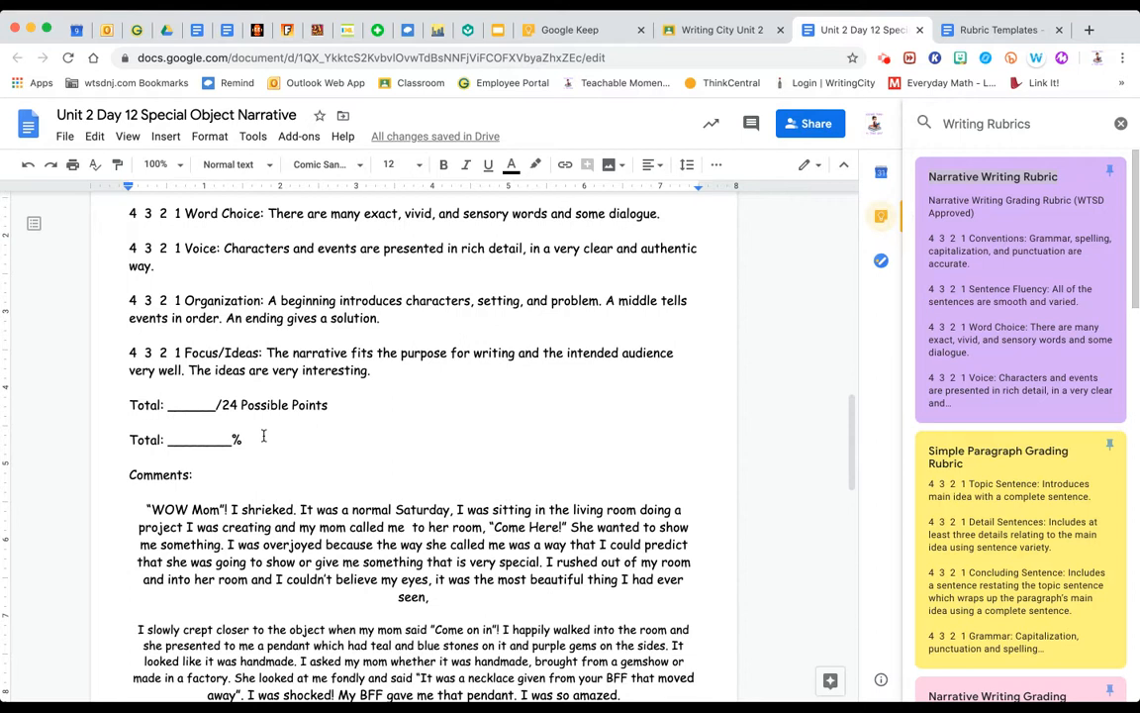
{"action": "left_click", "coordinate": [146, 508]}
{"action": "key", "text": "Return"}
{"action": "key", "text": "Return"}
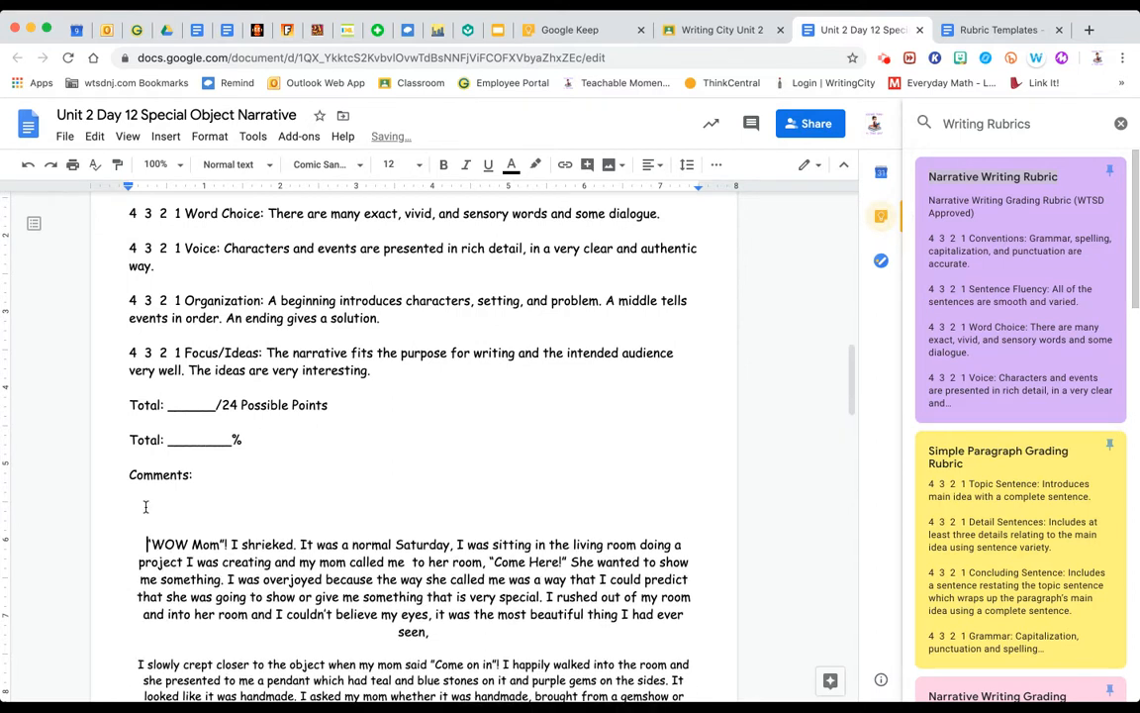
{"action": "scroll", "coordinate": [260, 368], "scroll_direction": "up", "scroll_amount": 4}
{"action": "scroll", "coordinate": [260, 368], "scroll_direction": "up", "scroll_amount": 1}
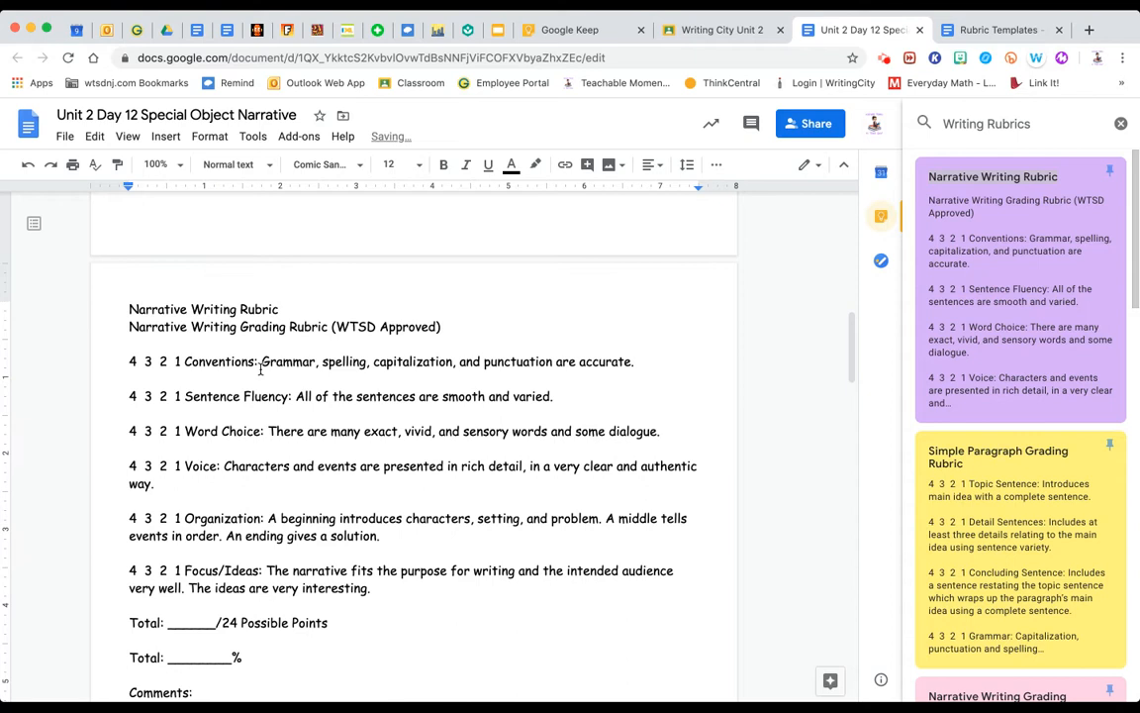
{"action": "scroll", "coordinate": [187, 358], "scroll_direction": "down", "scroll_amount": 2}
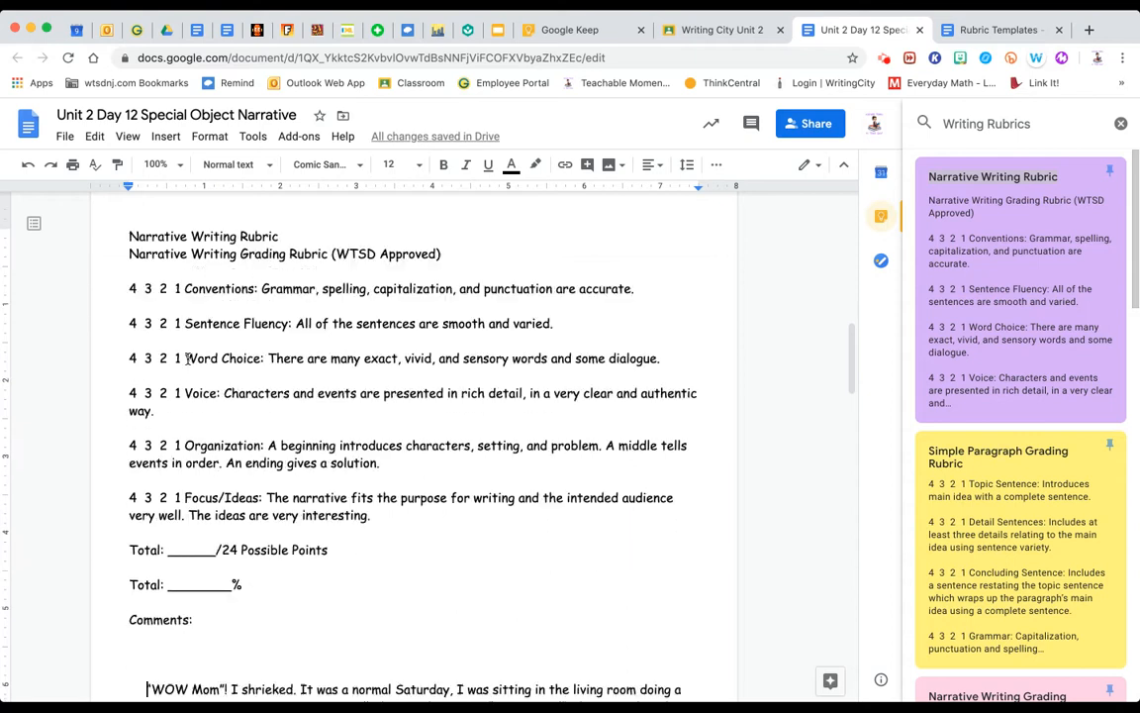
- Highlight the score 3 on the rubric's Conventions line in yellow
{"action": "left_click", "coordinate": [143, 288]}
{"action": "double_click", "coordinate": [144, 288]}
{"action": "left_click", "coordinate": [535, 165]}
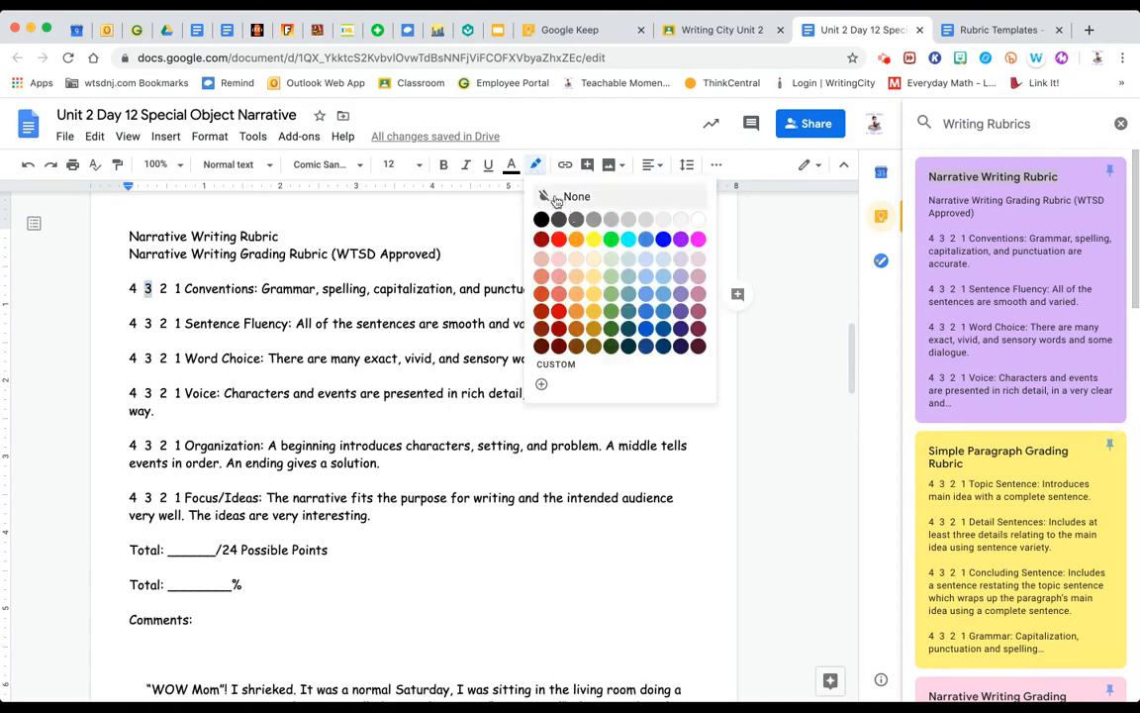
{"action": "left_click", "coordinate": [592, 238]}
- Change the text color of the score 4 on the Sentence Fluency line to purple
{"action": "left_click", "coordinate": [152, 324]}
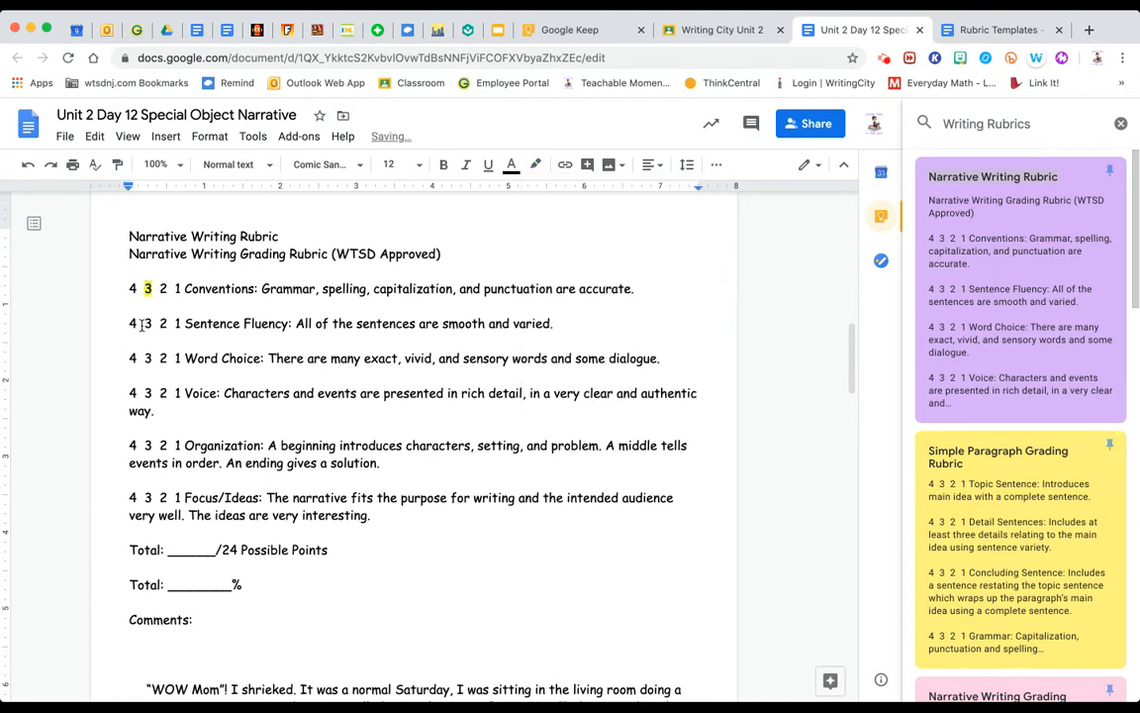
{"action": "double_click", "coordinate": [133, 323]}
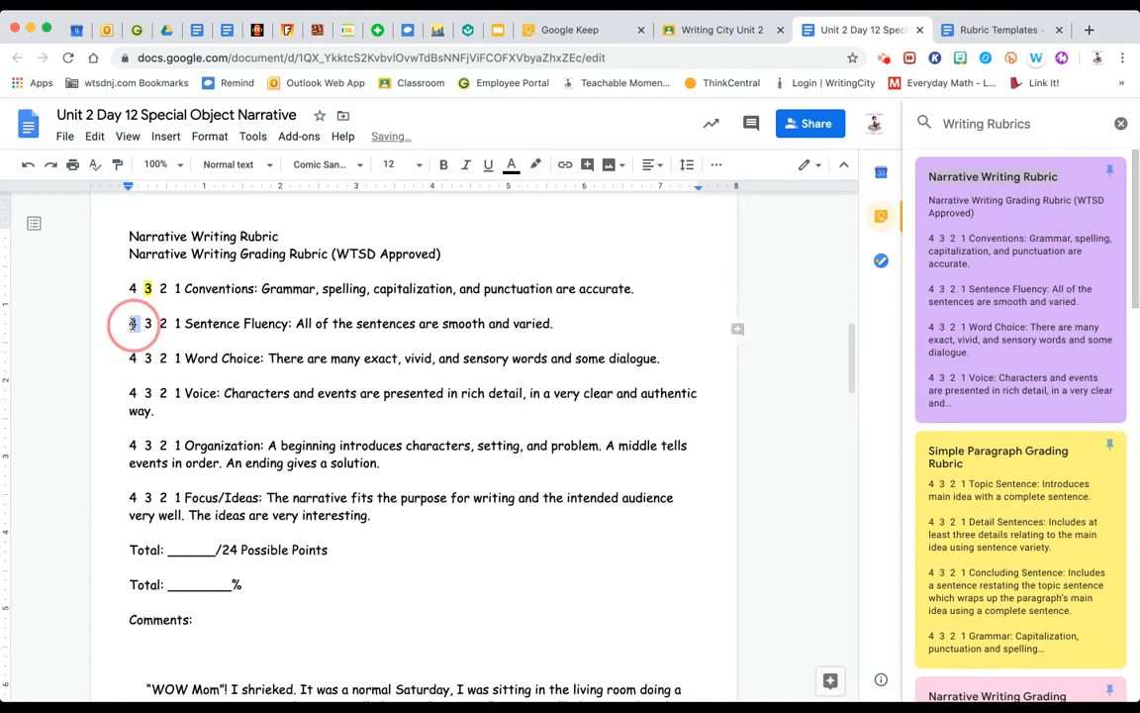
{"action": "left_click", "coordinate": [536, 166]}
{"action": "left_click", "coordinate": [512, 172]}
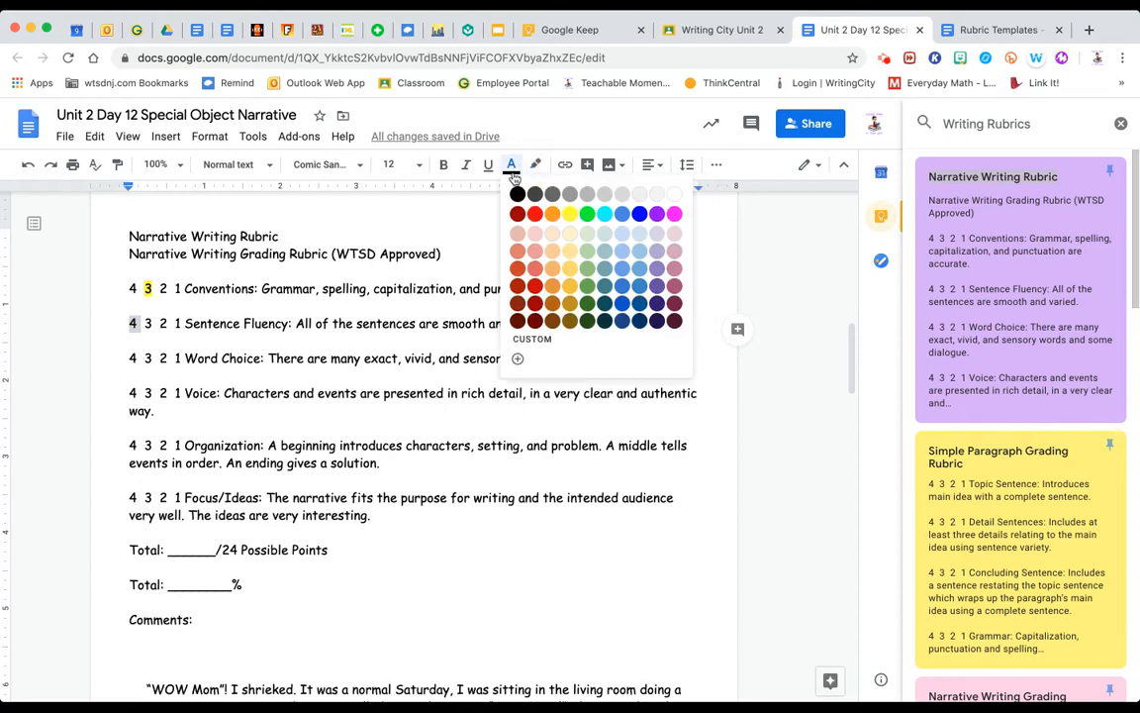
{"action": "left_click", "coordinate": [656, 214]}
- Underline the score 2 on the Word Choice line and make the score 3 on the Voice line bold and italic
{"action": "double_click", "coordinate": [163, 359]}
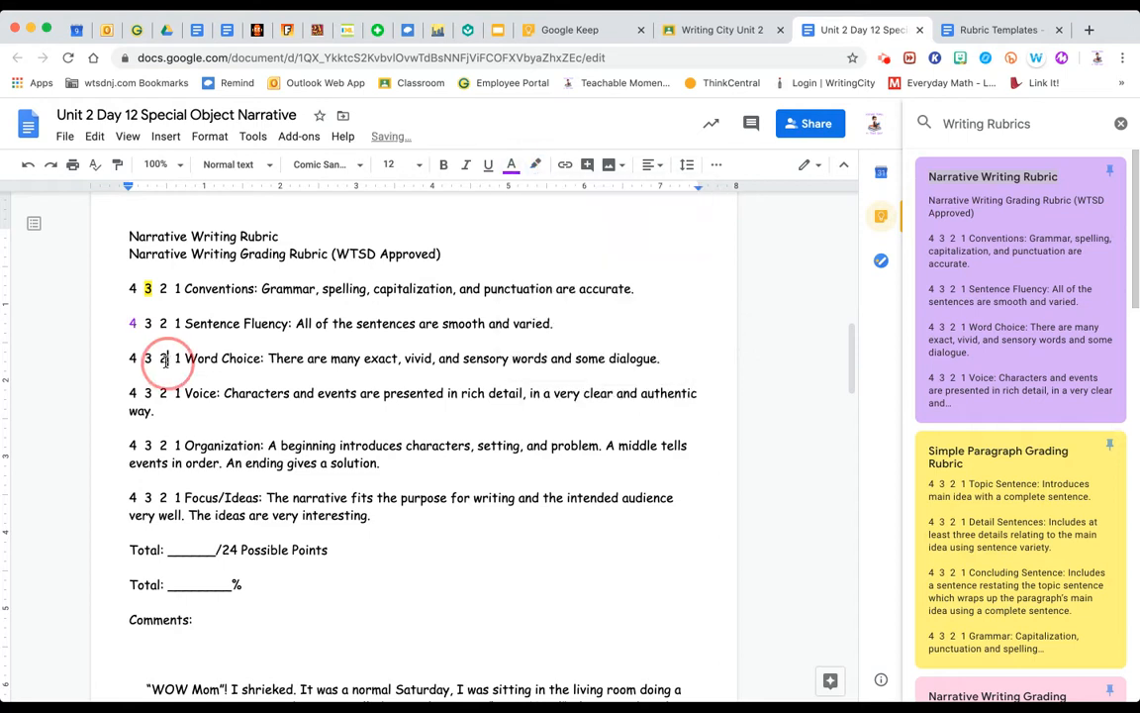
{"action": "left_click", "coordinate": [487, 166]}
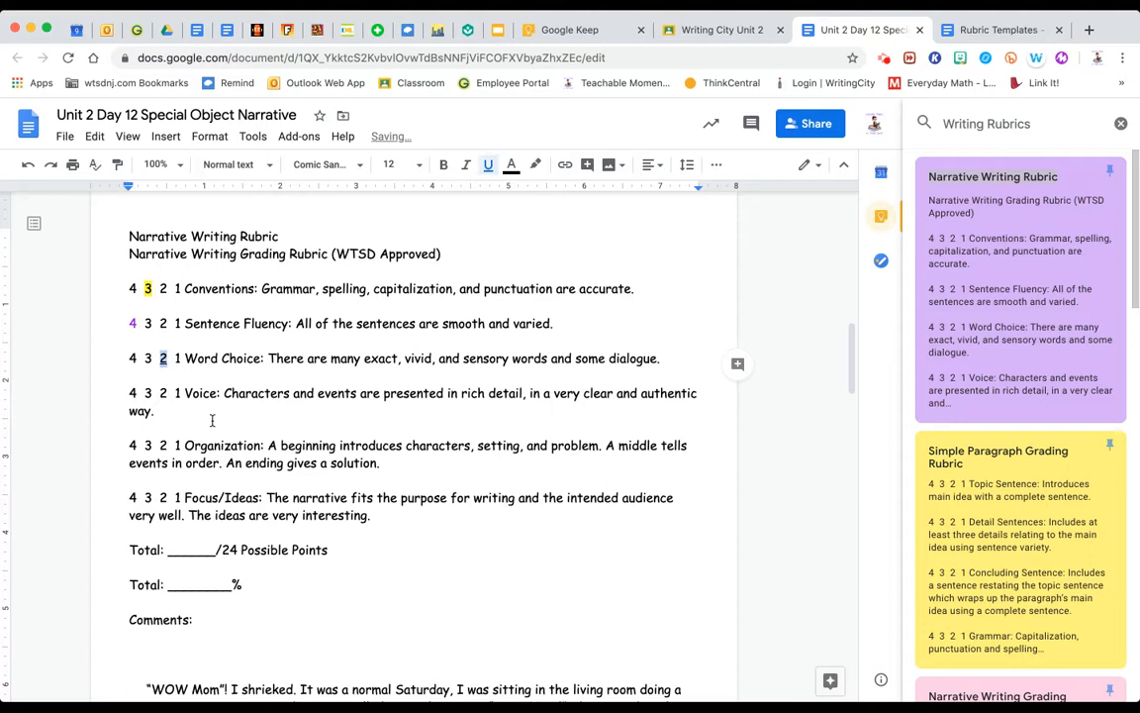
{"action": "double_click", "coordinate": [146, 392]}
{"action": "left_click", "coordinate": [443, 166]}
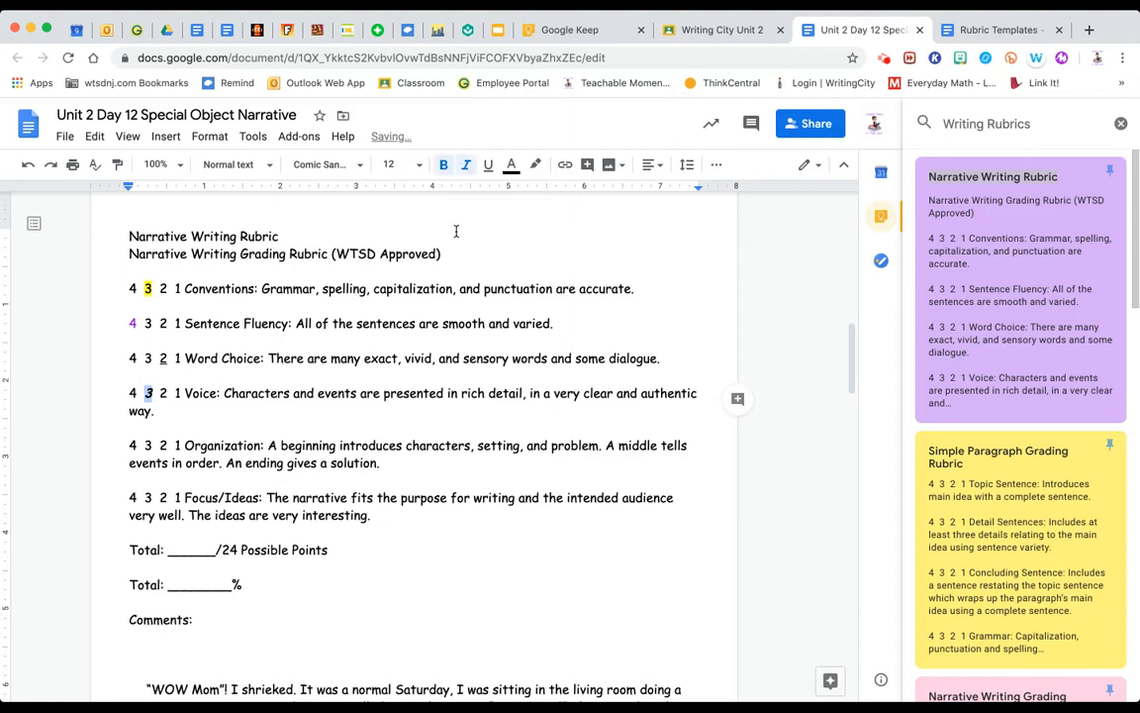
{"action": "left_click", "coordinate": [412, 343]}
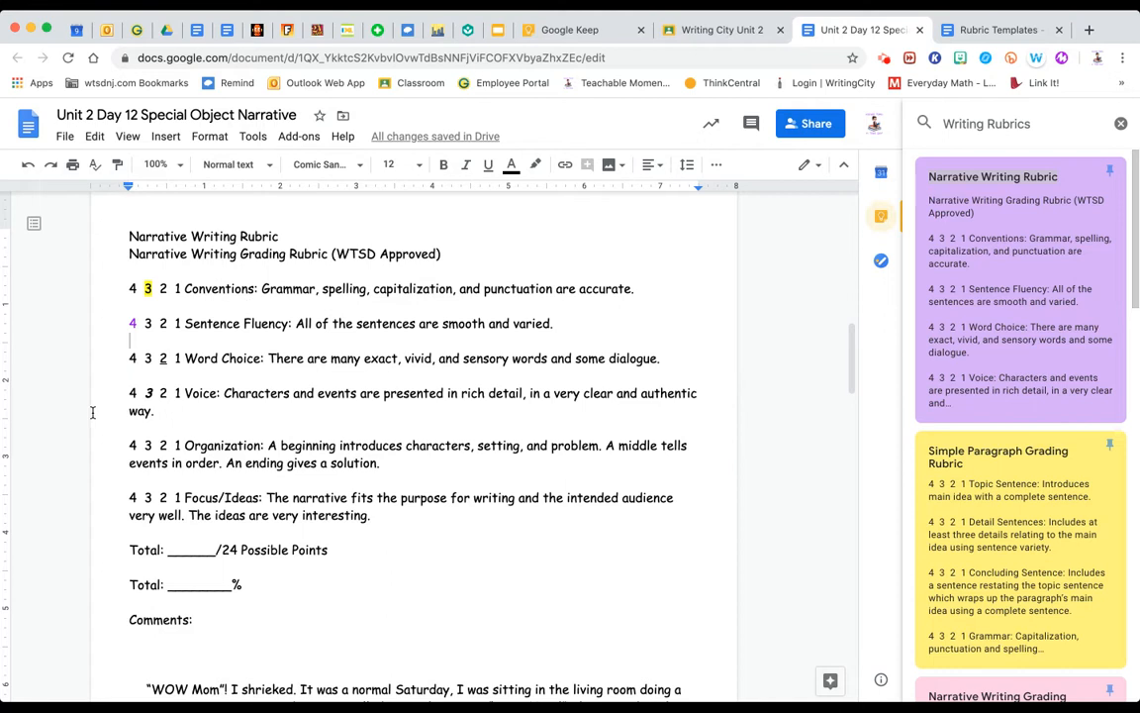
- Replace the blank before "/24 Possible Points" on the first Total line with XX
{"action": "left_click", "coordinate": [215, 553]}
{"action": "key", "text": "BackSpace"}
{"action": "key", "text": "BackSpace"}
{"action": "key", "text": "BackSpace"}
{"action": "key", "text": "BackSpace"}
{"action": "key", "text": "BackSpace"}
{"action": "key", "text": "BackSpace"}
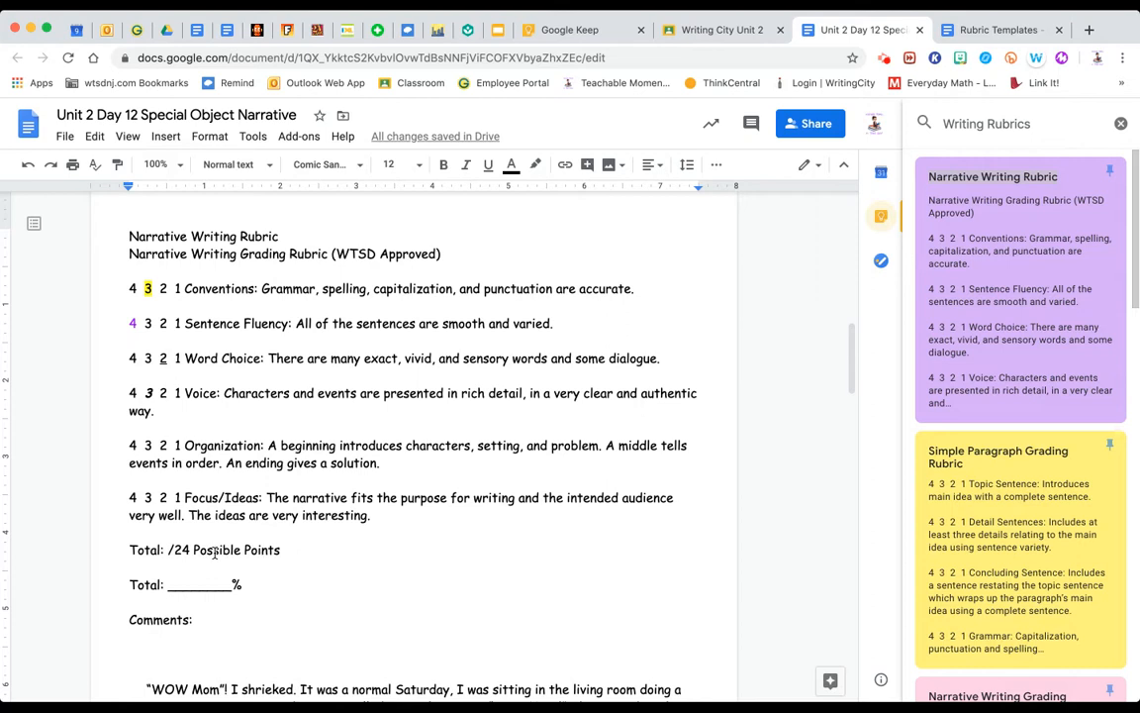
{"action": "type", "text": "XX"}
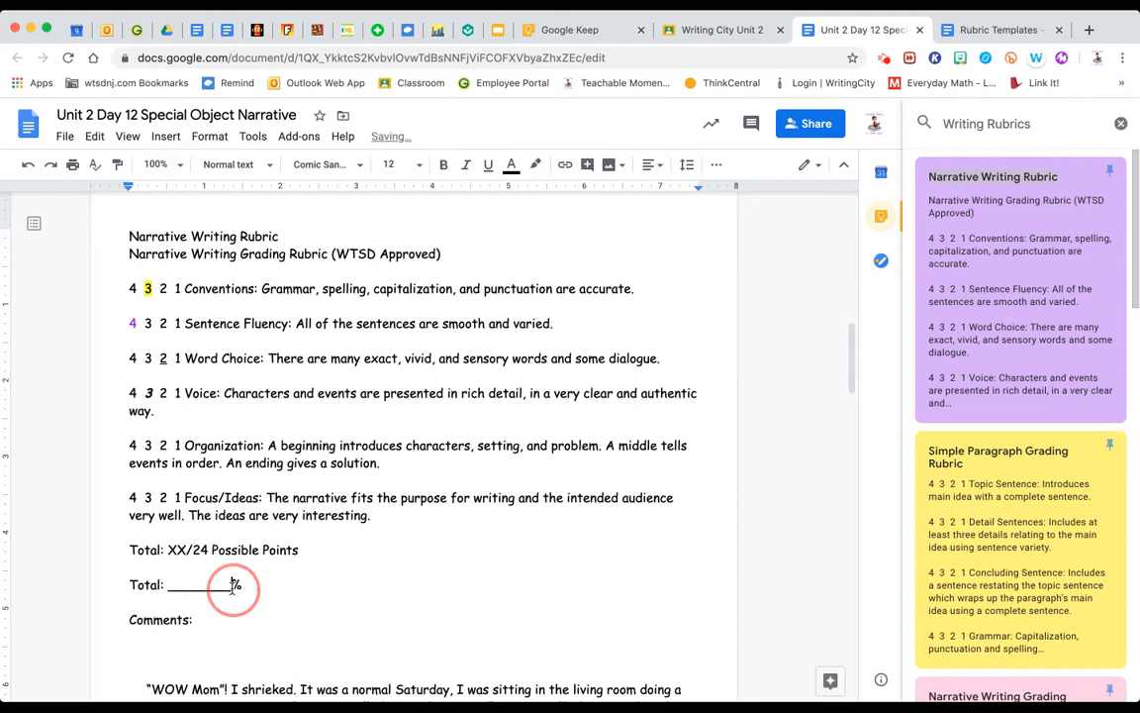
- Fill in the percentage Total as 100% and add the comment "Great Job!" on the Comments line
{"action": "left_click_drag", "start_coordinate": [234, 584], "coordinate": [170, 584]}
{"action": "type", "text": "100"}
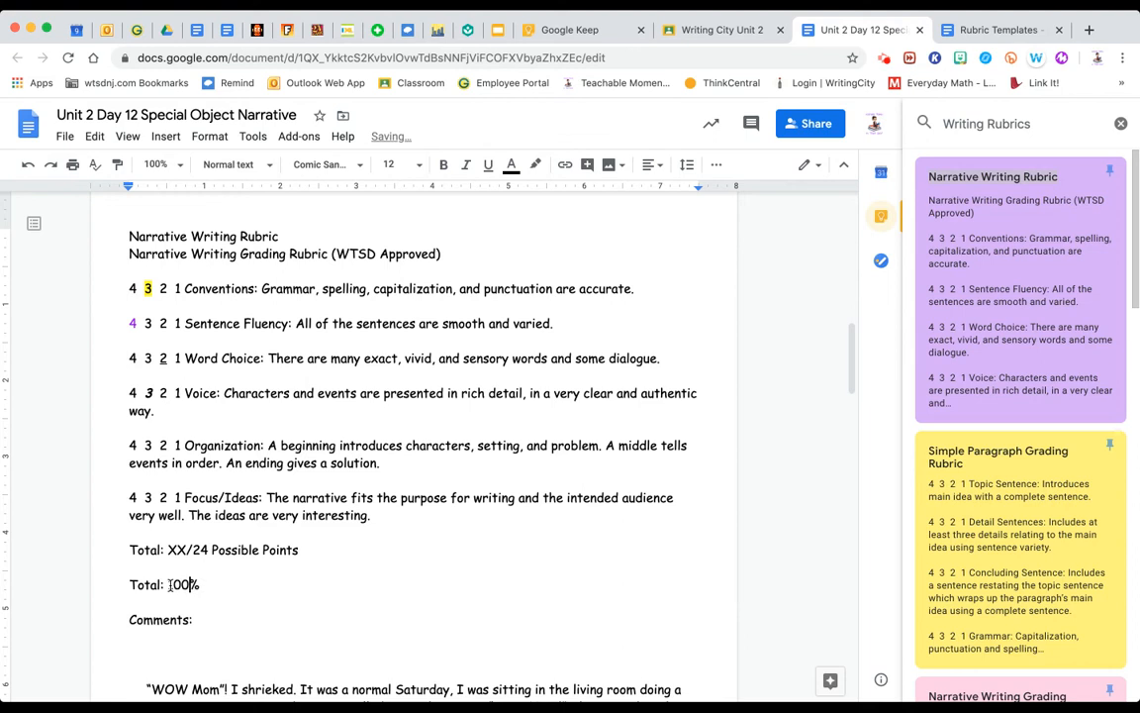
{"action": "left_click", "coordinate": [210, 619]}
{"action": "type", "text": "Great Job!"}
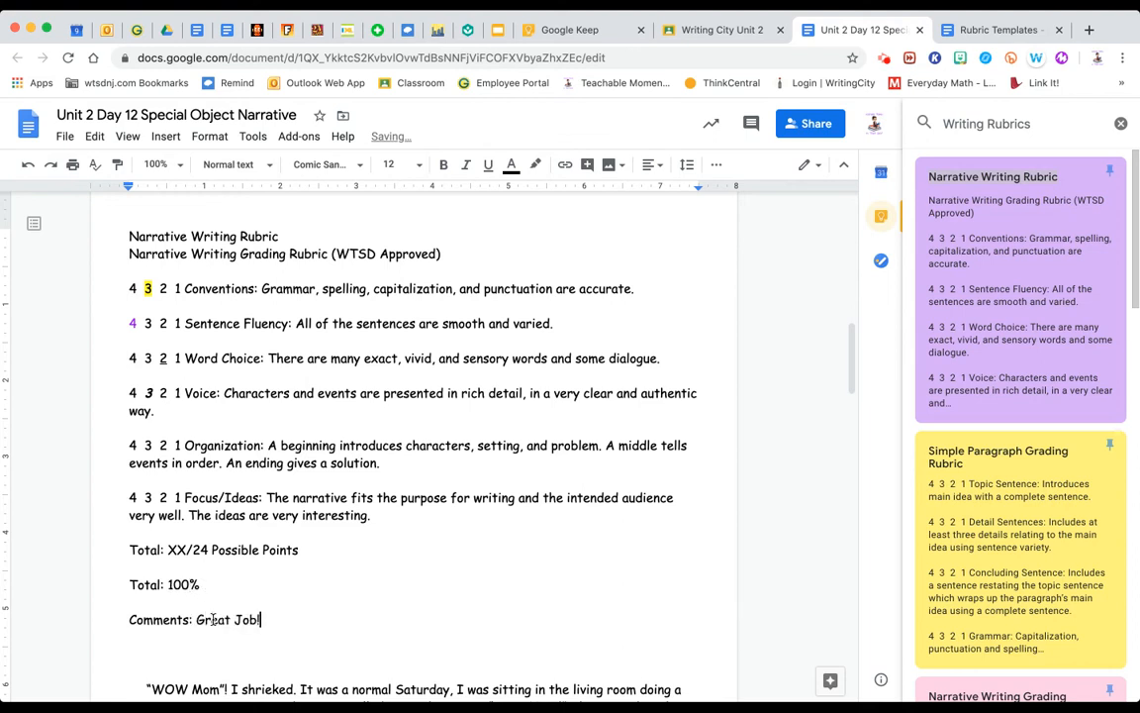